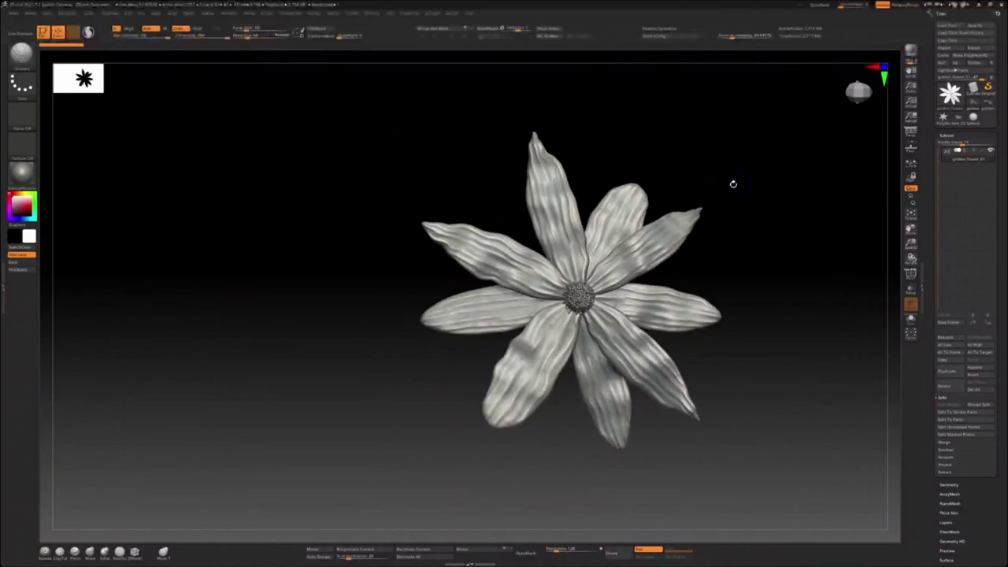
Step: Isolate the stamen centre of the golden flower by hiding all of its petals
alt+drag(678, 191, 697, 200)
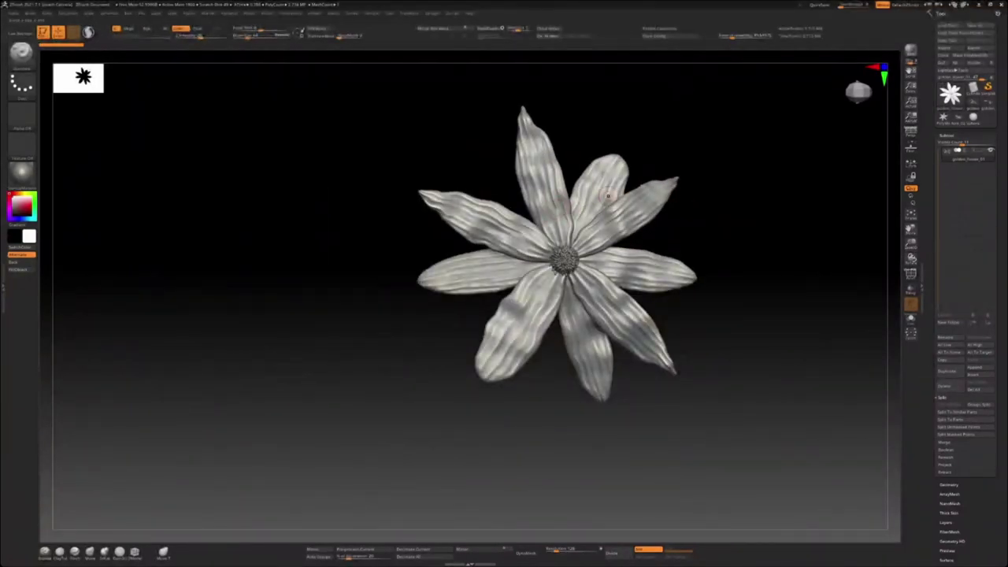
drag(746, 179, 674, 201)
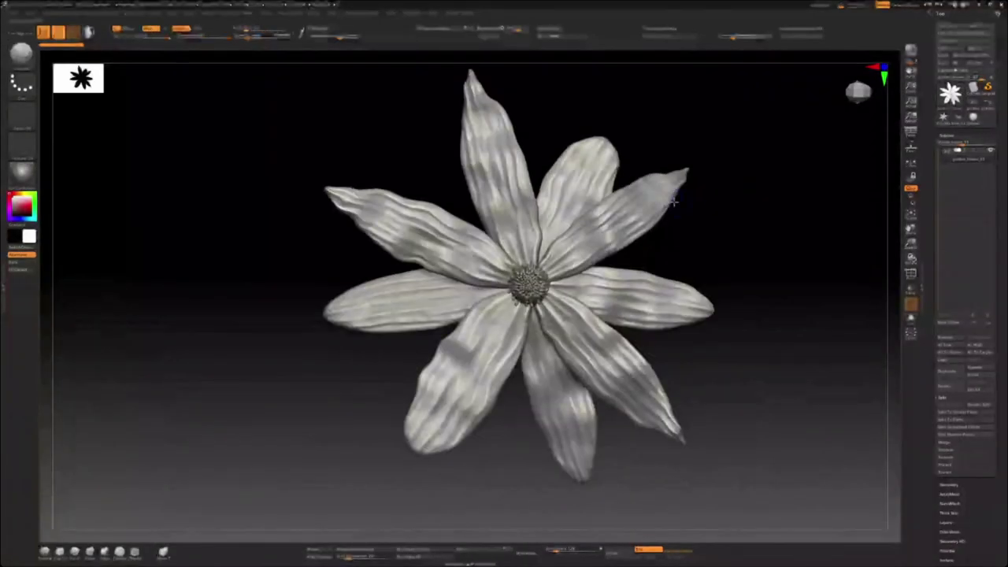
key(shift+f)
alt+drag(607, 218, 613, 254)
key(shift+f)
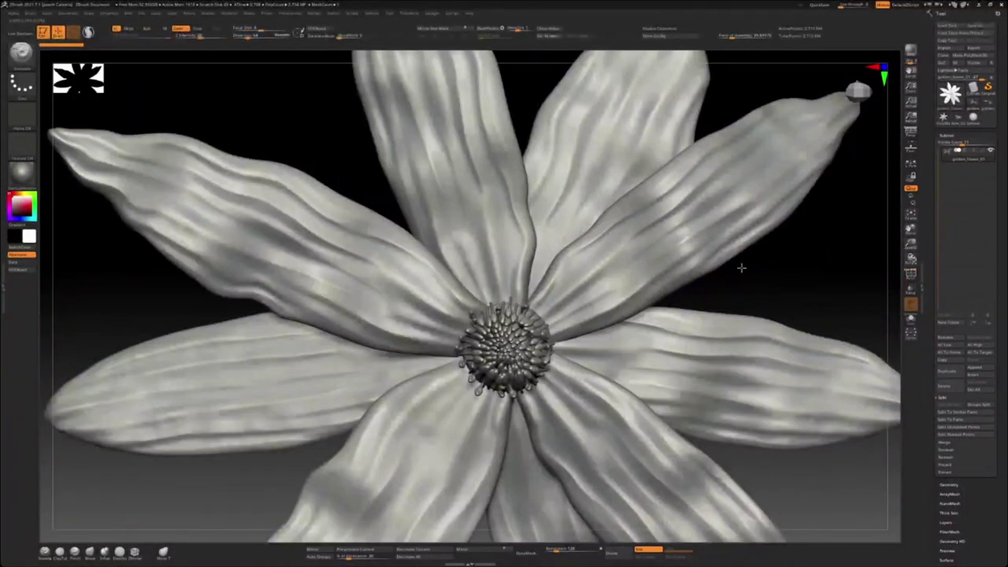
drag(741, 268, 760, 280)
ctrl+shift+click(609, 264)
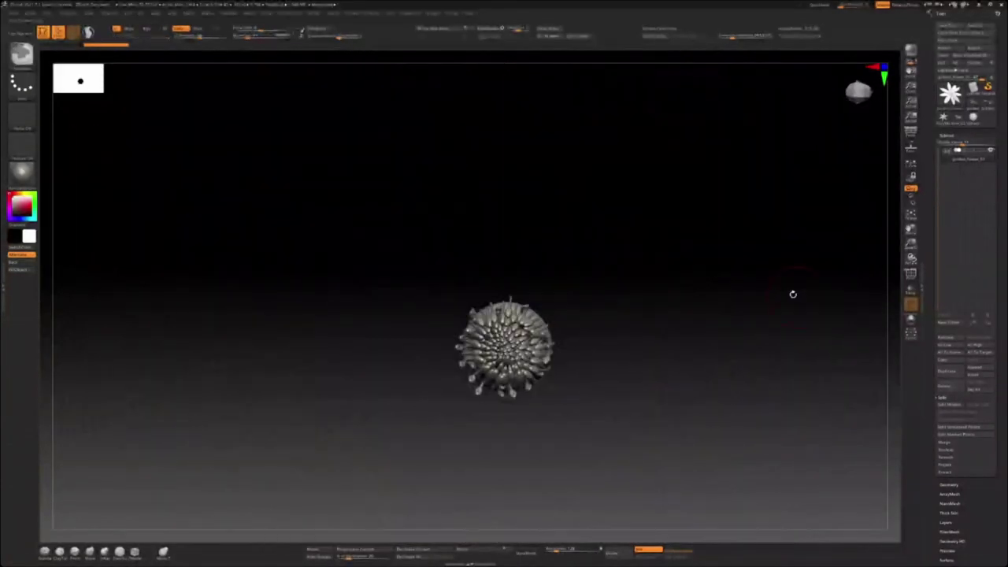
Step: Examine the flower's centre from the side and at an angle, and open the list of meshes that can be added as a subtool
drag(792, 292, 484, 259)
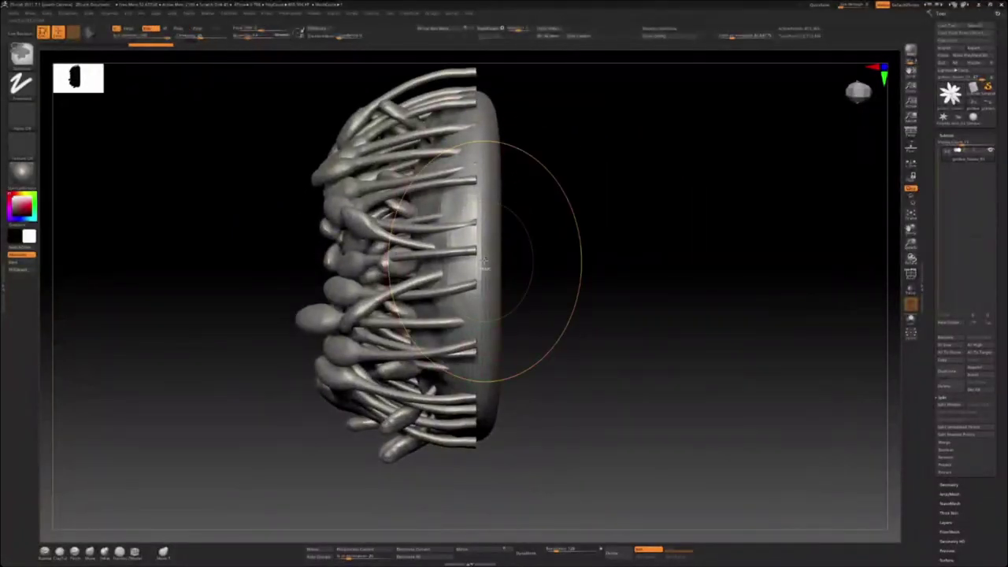
mouse_move(518, 244)
mouse_down()
mouse_move(603, 228)
mouse_move(507, 226)
mouse_move(570, 219)
mouse_move(570, 197)
mouse_move(556, 231)
mouse_move(614, 219)
mouse_up()
drag(551, 213, 628, 164)
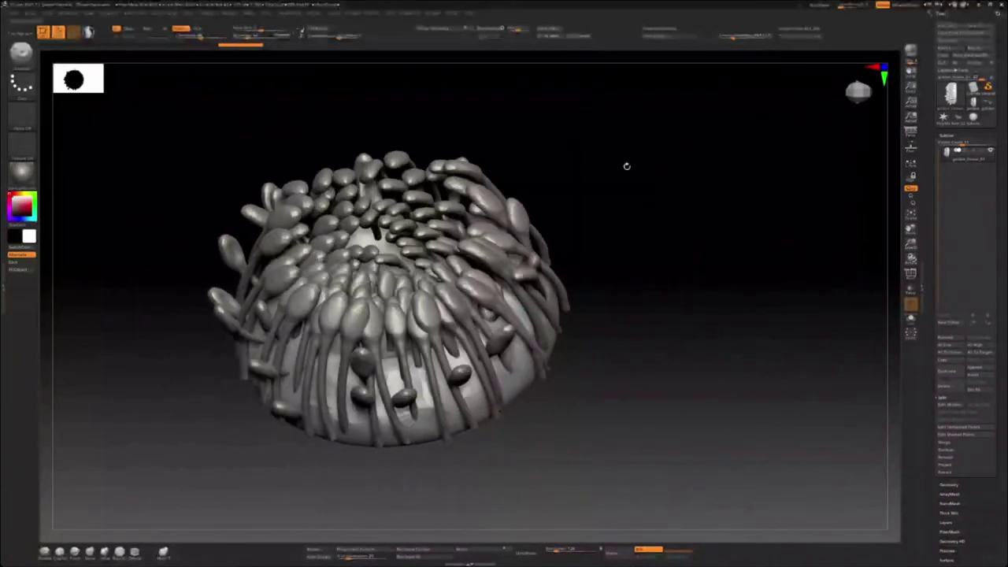
click(981, 370)
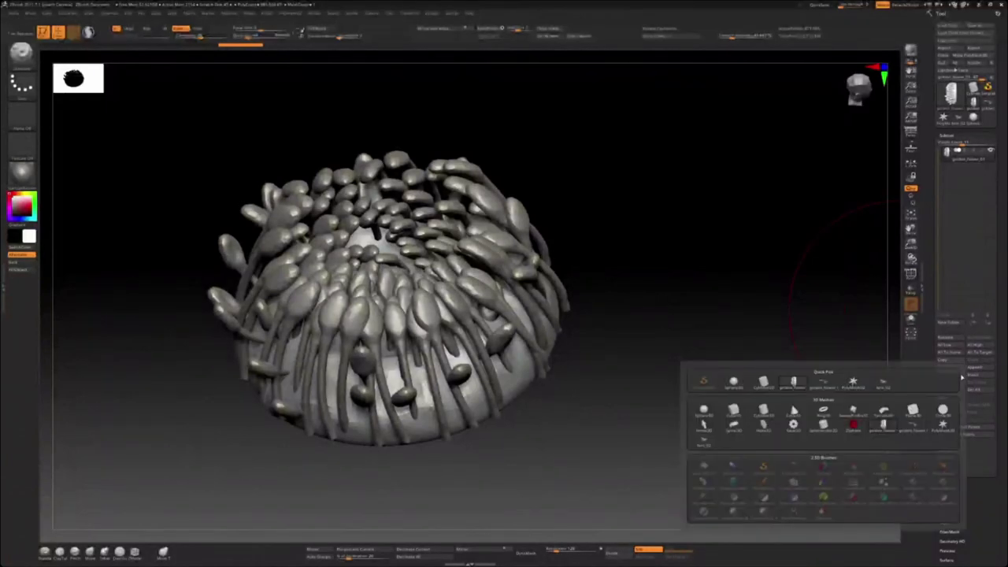
click(761, 414)
Step: Examine the stamens and the flat back of the flower's centre from the front, side and rear
drag(636, 253, 589, 245)
ctrl+right_drag(441, 252, 433, 285)
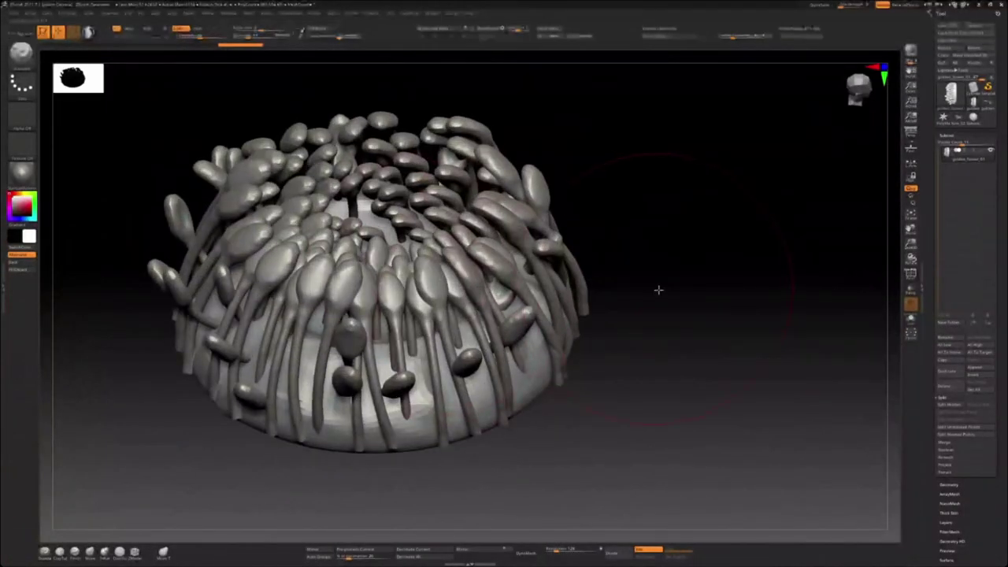
drag(657, 288, 603, 317)
mouse_move(616, 186)
alt+mouse_down()
mouse_move(599, 261)
mouse_move(609, 243)
mouse_move(506, 248)
alt+mouse_up()
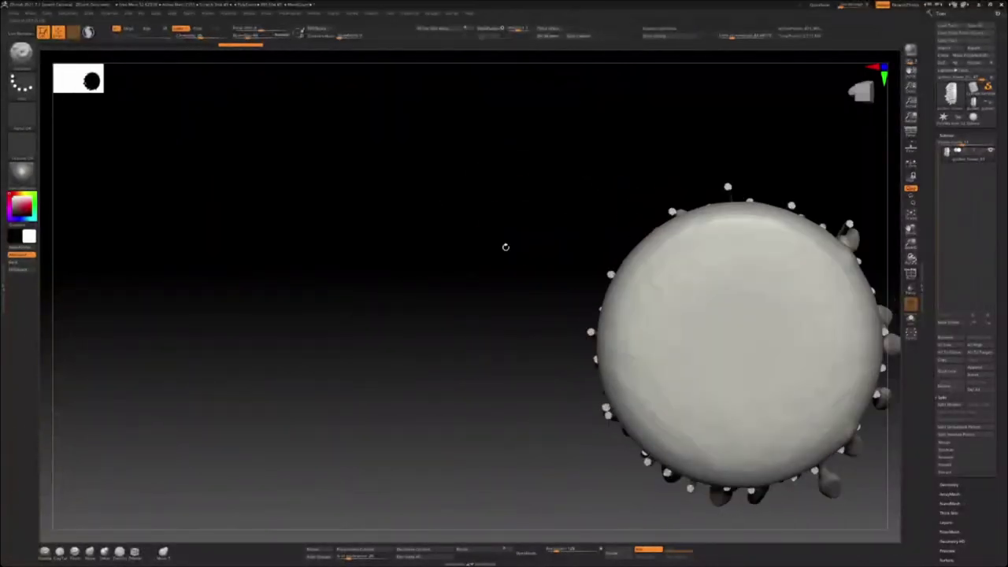
shift+drag(685, 292, 745, 295)
key(ctrl+z)
mouse_move(557, 290)
mouse_down()
mouse_move(483, 295)
mouse_move(551, 292)
mouse_up()
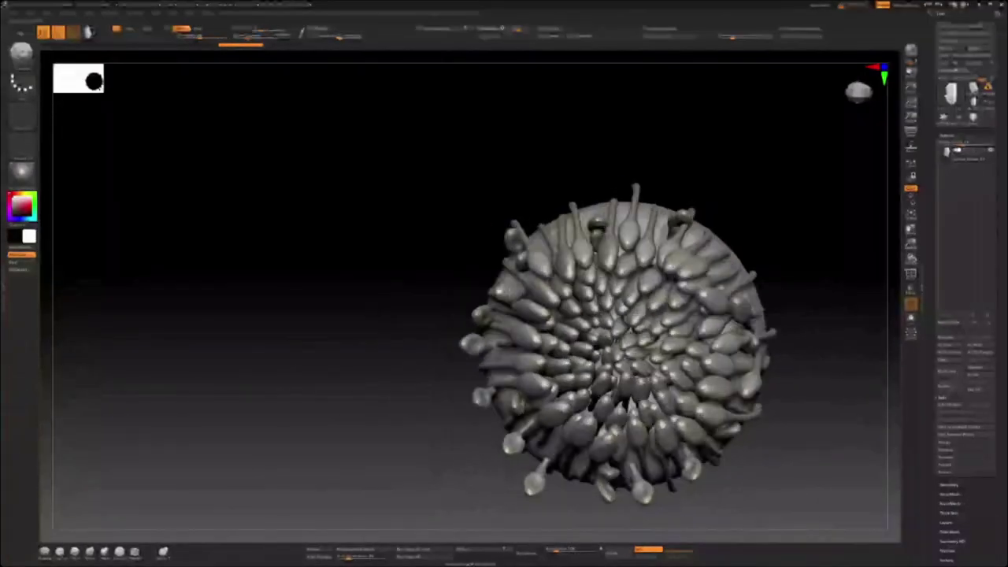
mouse_move(735, 238)
alt+mouse_down()
mouse_move(628, 240)
mouse_move(646, 250)
mouse_move(630, 250)
mouse_move(653, 250)
alt+mouse_up()
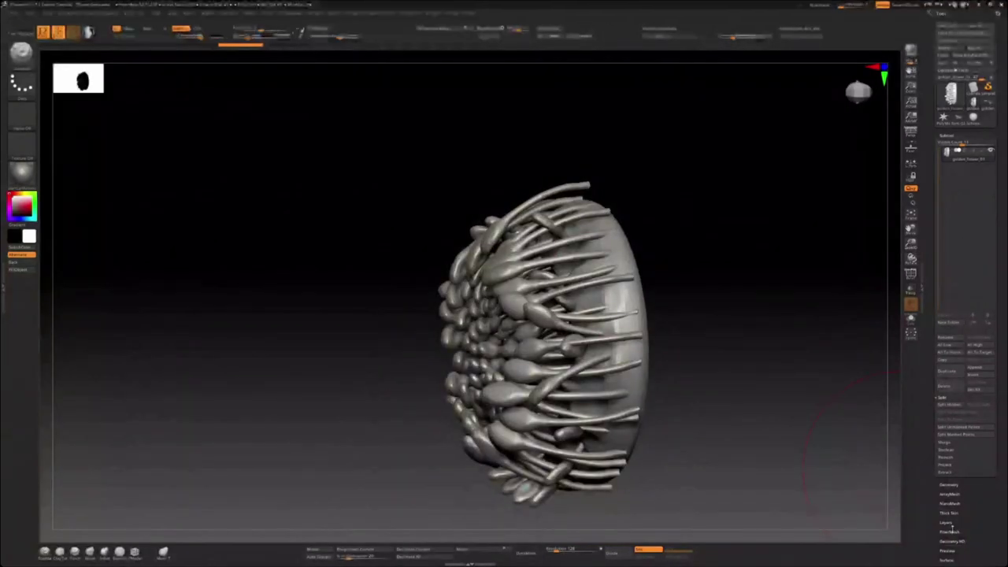
Step: Apply Auto Groups to the flower's centre and inspect where the stamens meet the base
scroll(927, 506, down, 3)
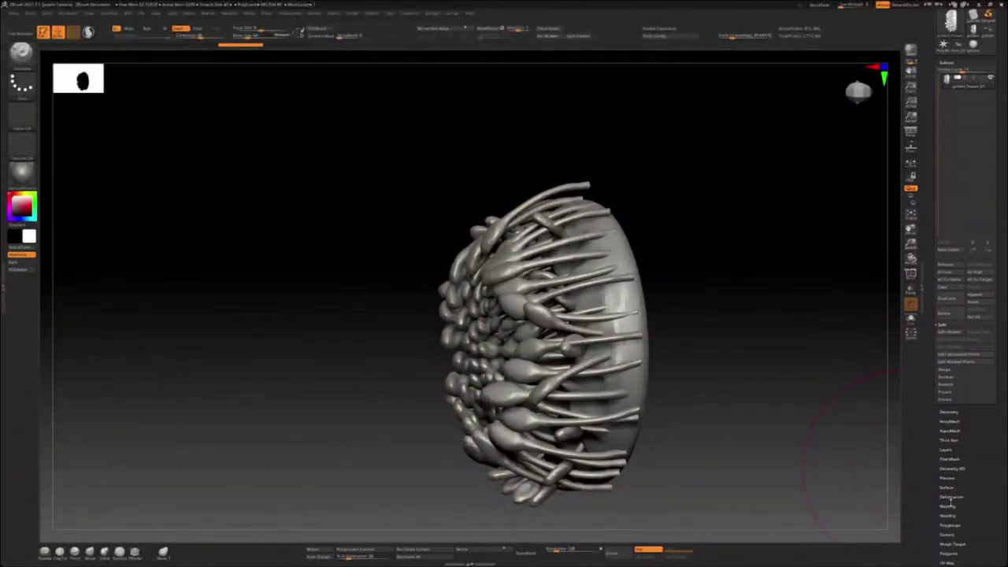
click(950, 524)
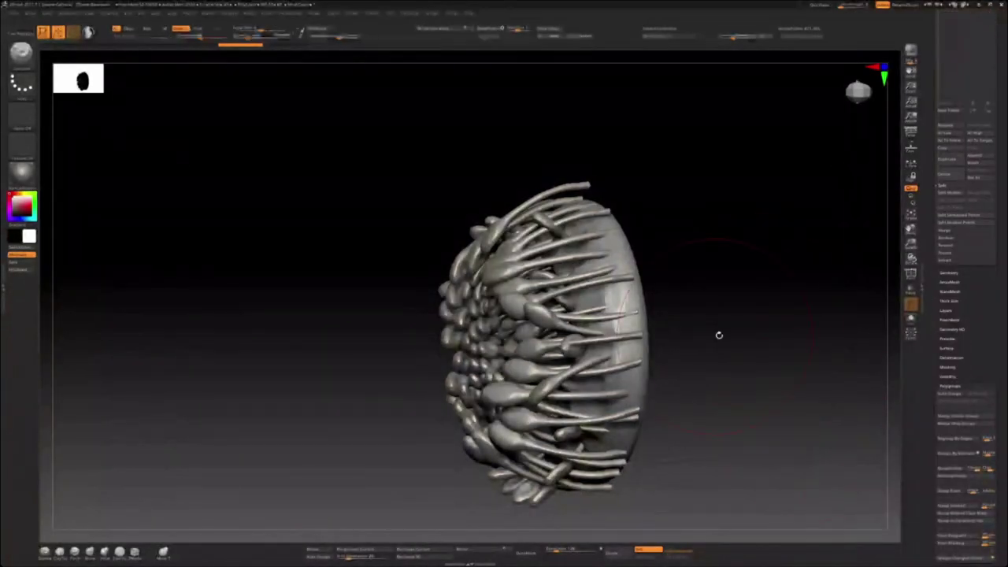
drag(717, 335, 609, 271)
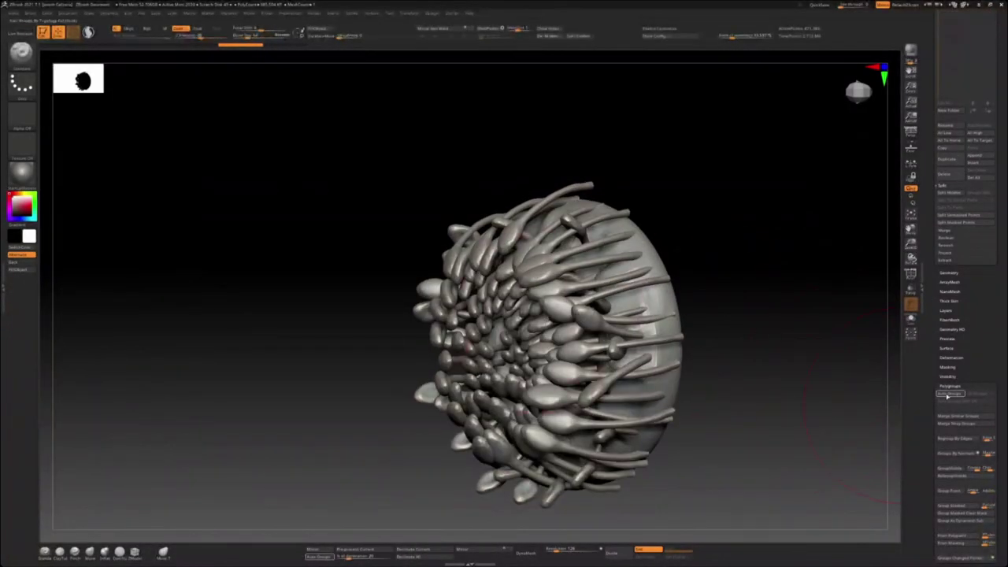
drag(711, 286, 706, 236)
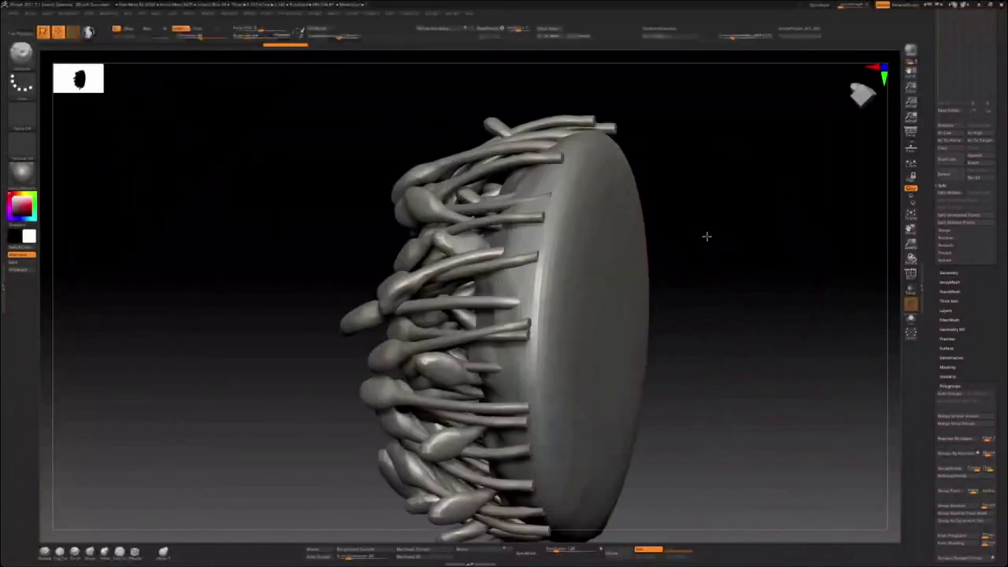
ctrl+right_drag(704, 239, 707, 283)
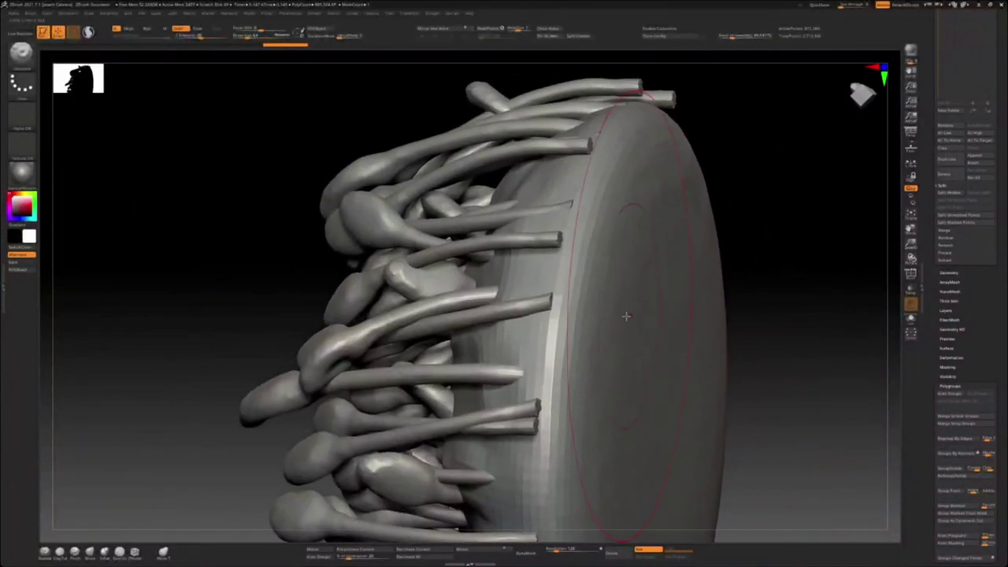
drag(297, 222, 268, 229)
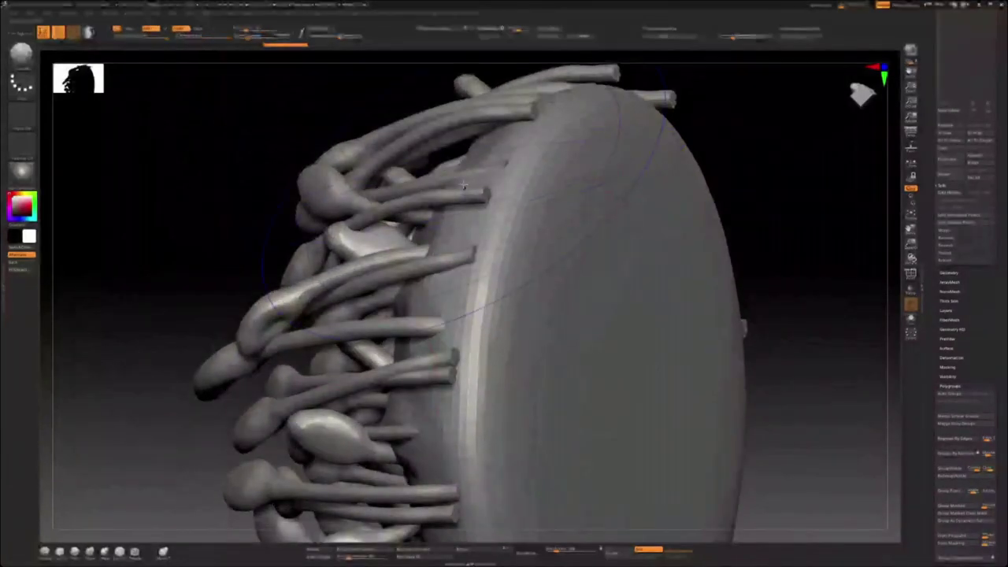
key(shift+f)
key(shift+f)
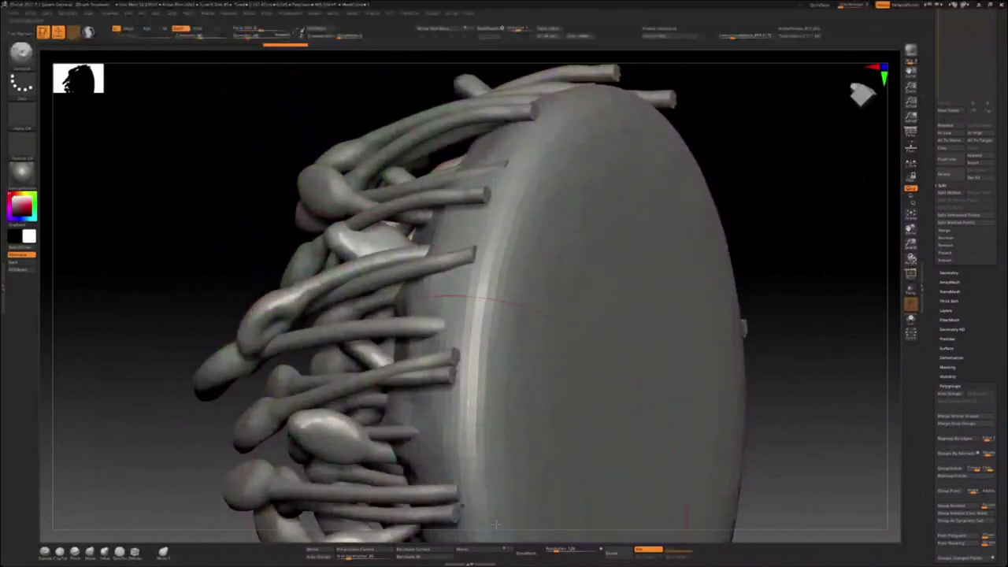
Step: Display the centre's polygroups and undo the single shared group so that each stamen and the base have their own polygroup
drag(738, 197, 675, 162)
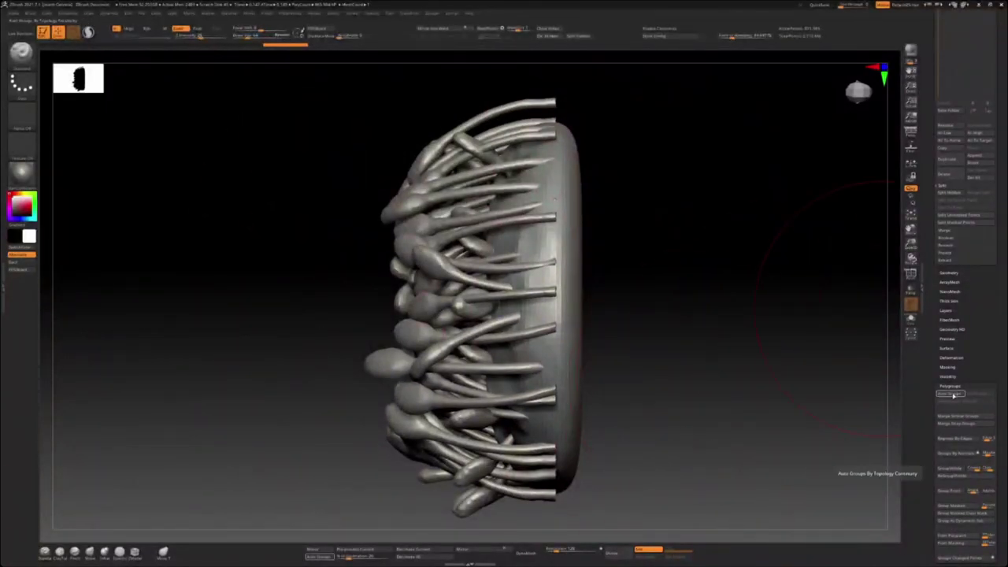
key(shift+f)
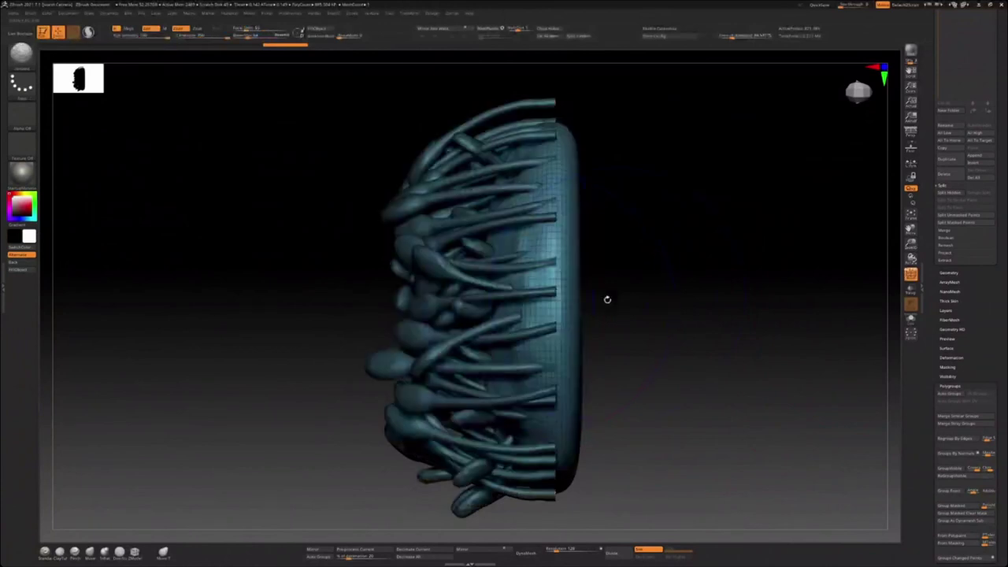
key(ctrl+z)
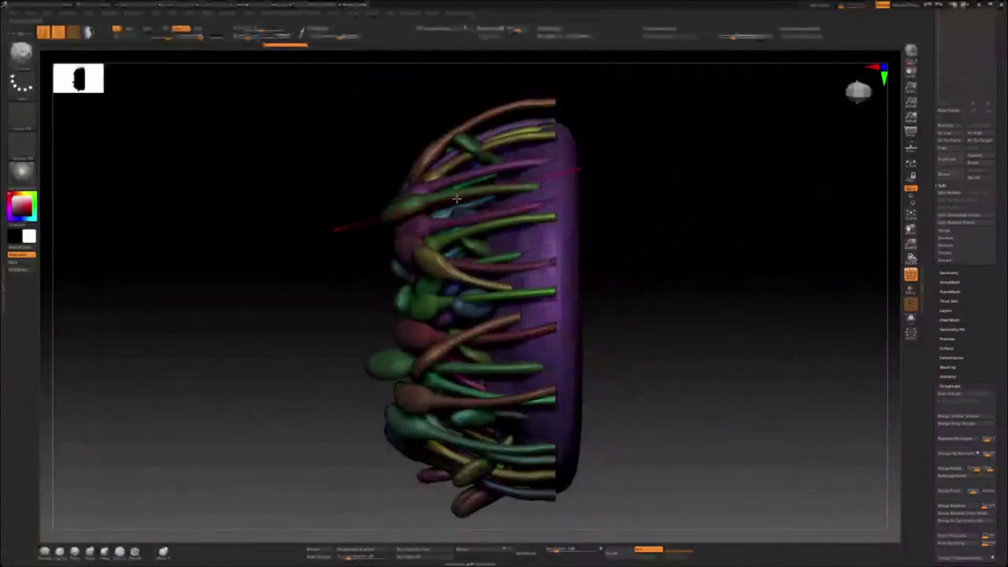
key(shift+f)
Step: Switch the visible geometry from the flower's centre to the petals only
drag(636, 236, 589, 242)
drag(729, 340, 621, 534)
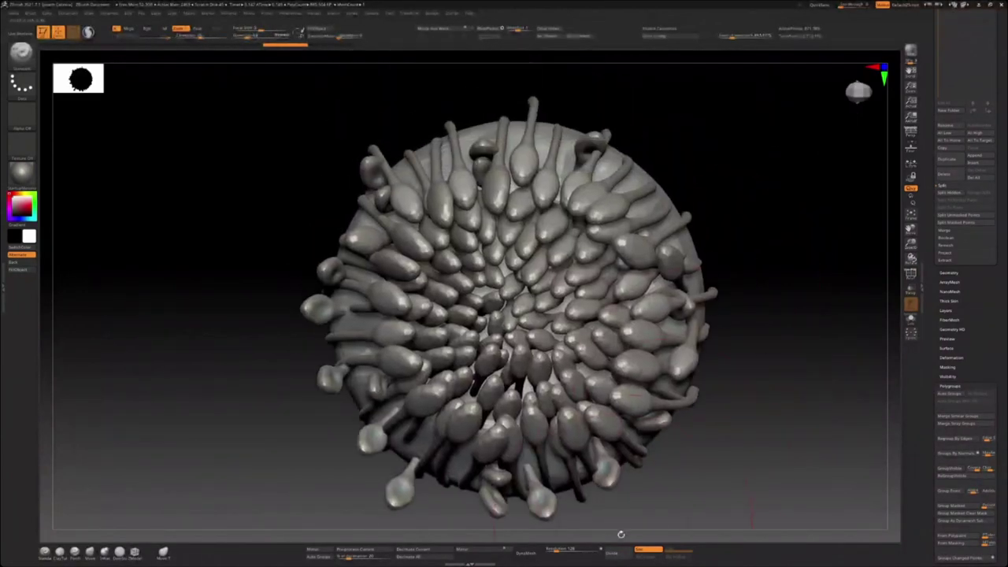
alt+drag(887, 128, 863, 193)
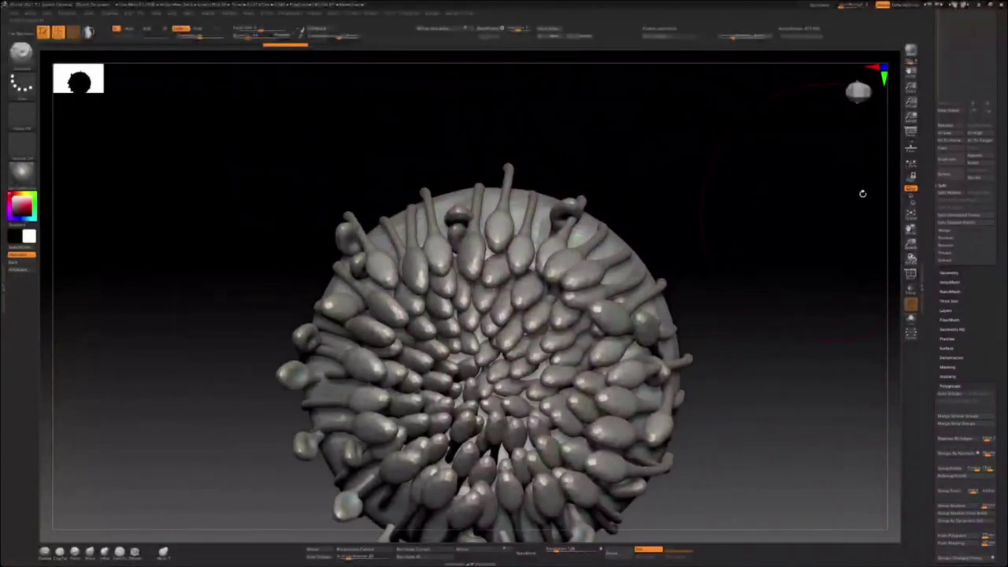
drag(928, 85, 933, 196)
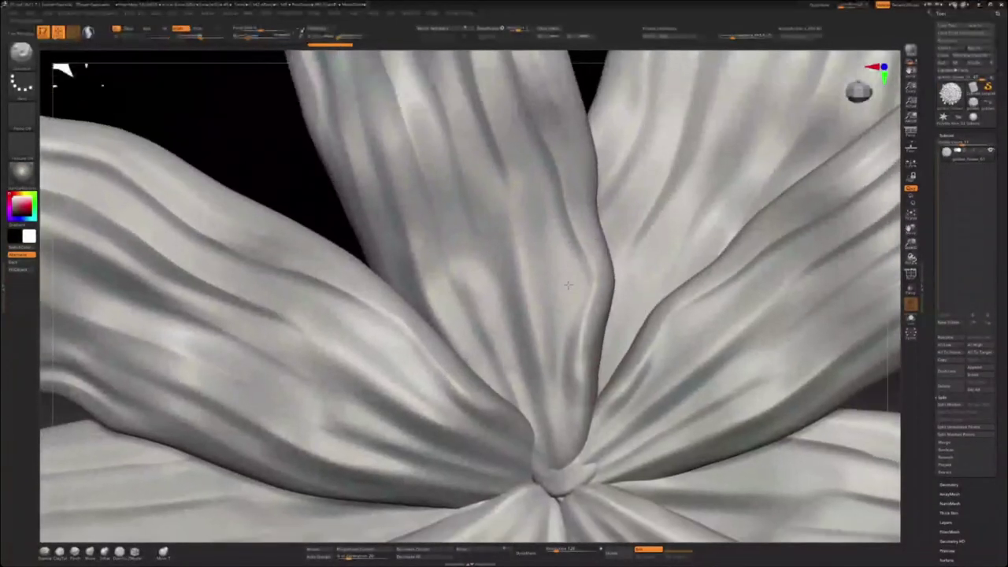
ctrl+right_drag(568, 285, 619, 297)
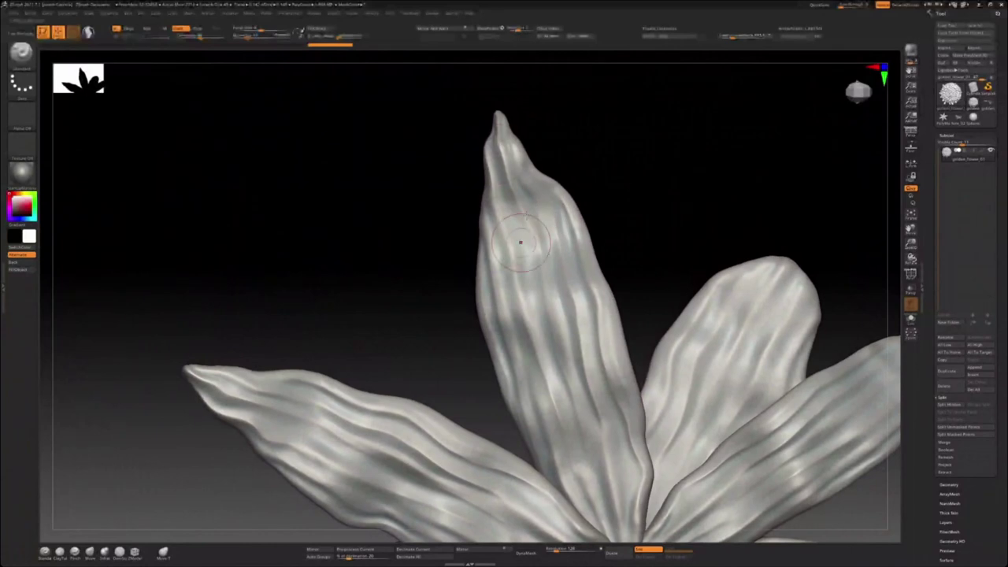
Step: Examine the wavy surface, the tips and the overlapping bases of the petals up close and as a whole
mouse_move(545, 167)
alt+right_down()
mouse_move(558, 270)
mouse_move(601, 304)
alt+right_up()
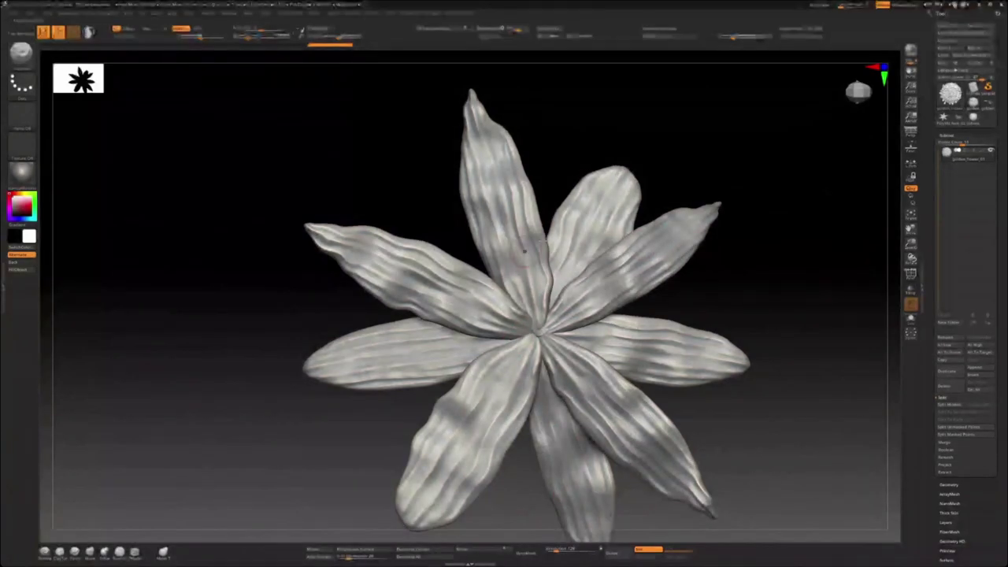
ctrl+right_drag(483, 174, 526, 192)
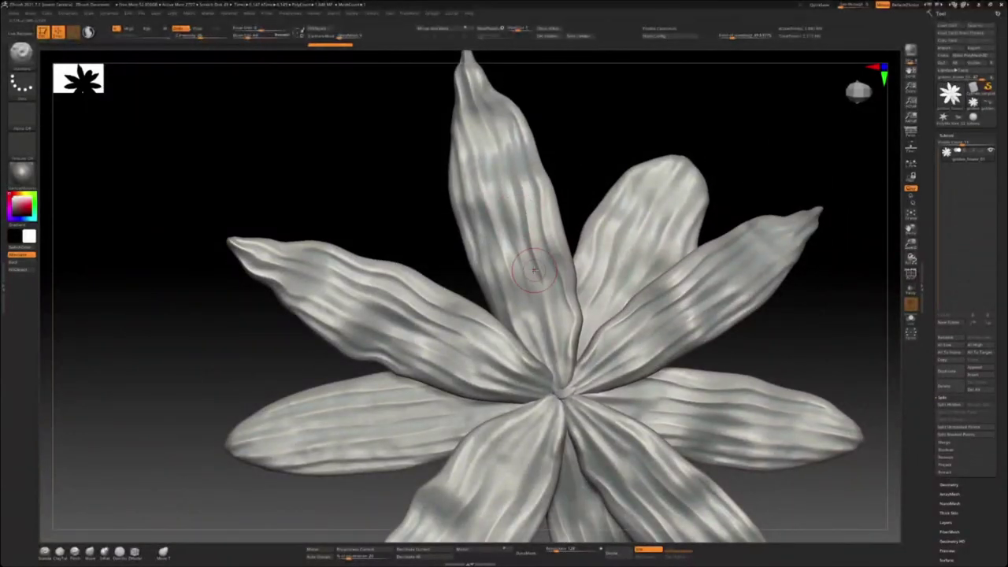
ctrl+right_drag(535, 270, 496, 328)
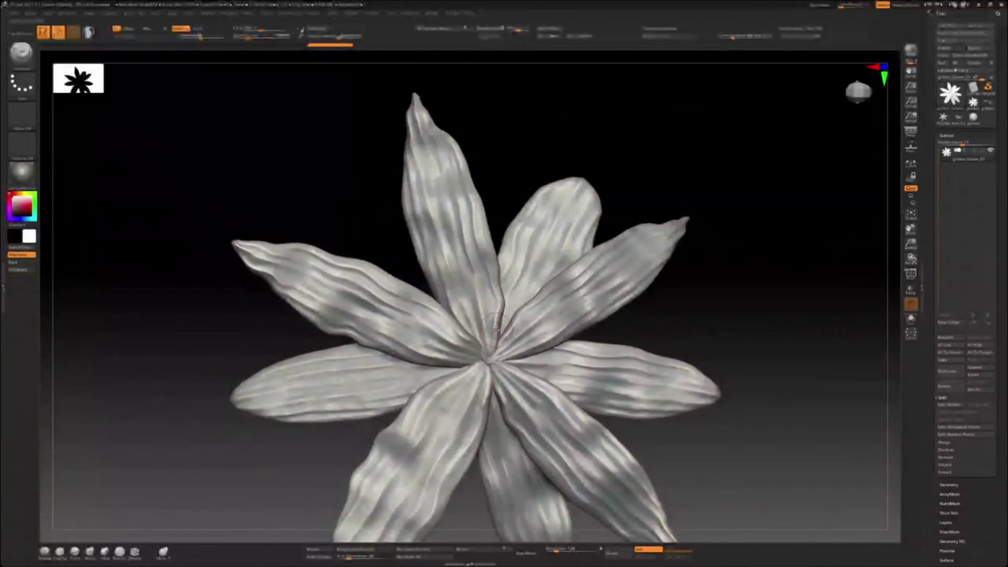
alt+right_drag(458, 261, 431, 225)
ctrl+right_drag(432, 224, 433, 192)
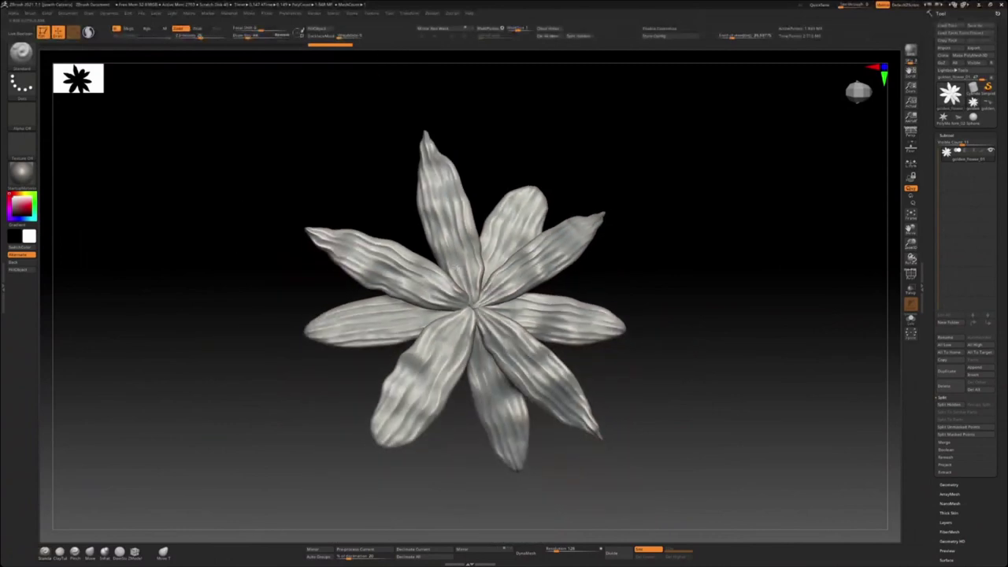
ctrl+right_drag(464, 271, 488, 272)
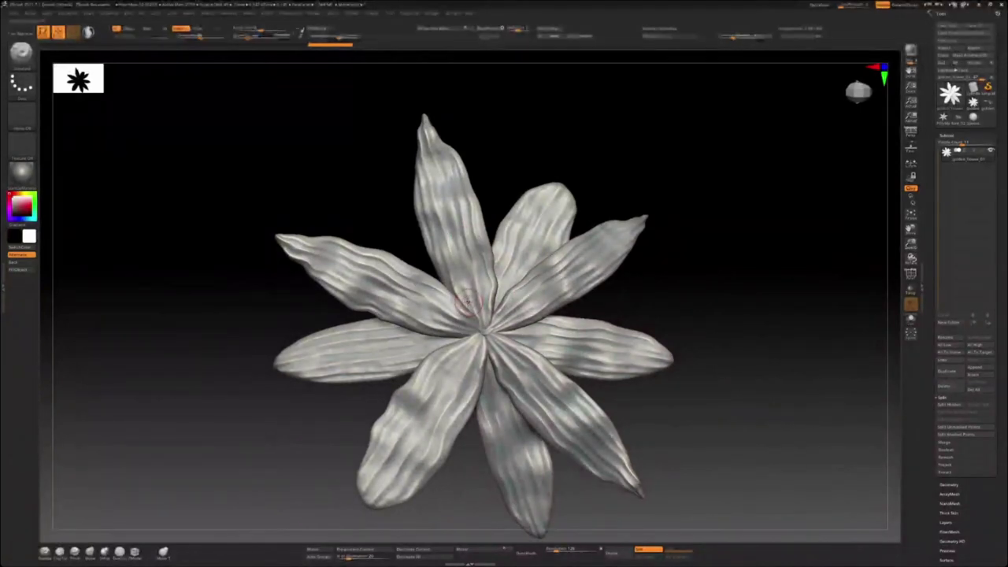
ctrl+right_drag(534, 295, 455, 291)
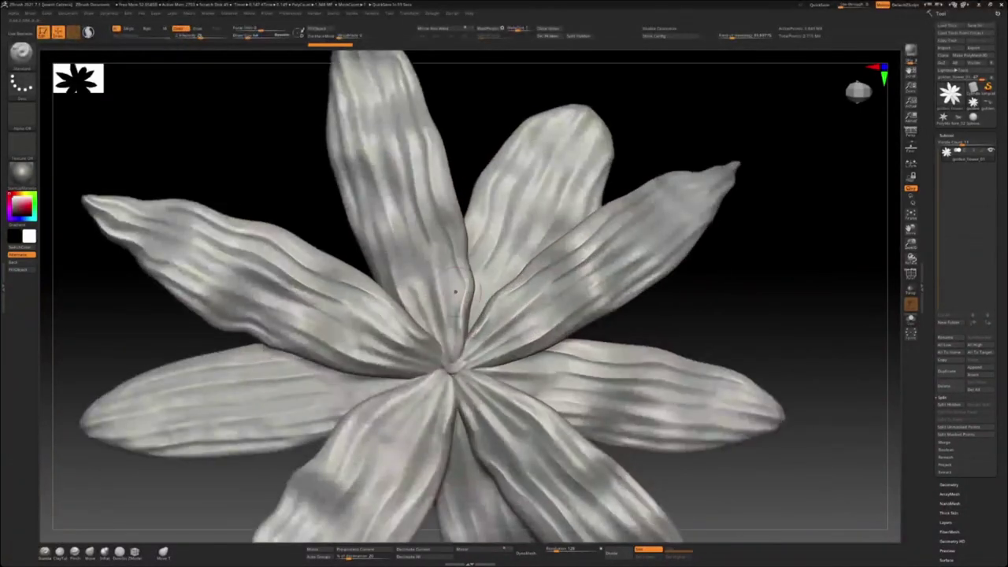
ctrl+right_drag(531, 304, 536, 269)
alt+right_drag(594, 235, 524, 315)
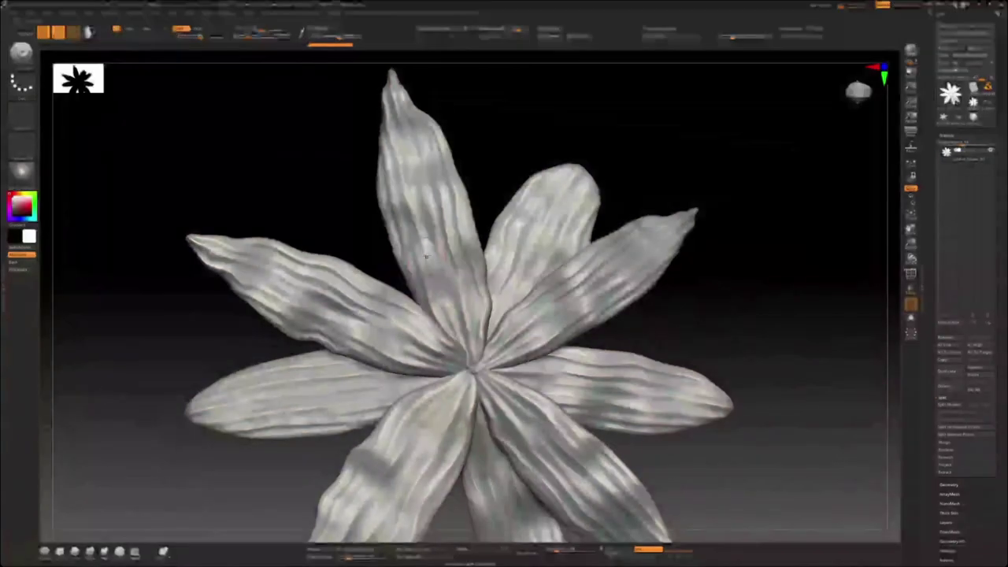
Step: Adjust the Move brush and reshape the outline of the tall upper petal
alt+right_drag(454, 178, 487, 220)
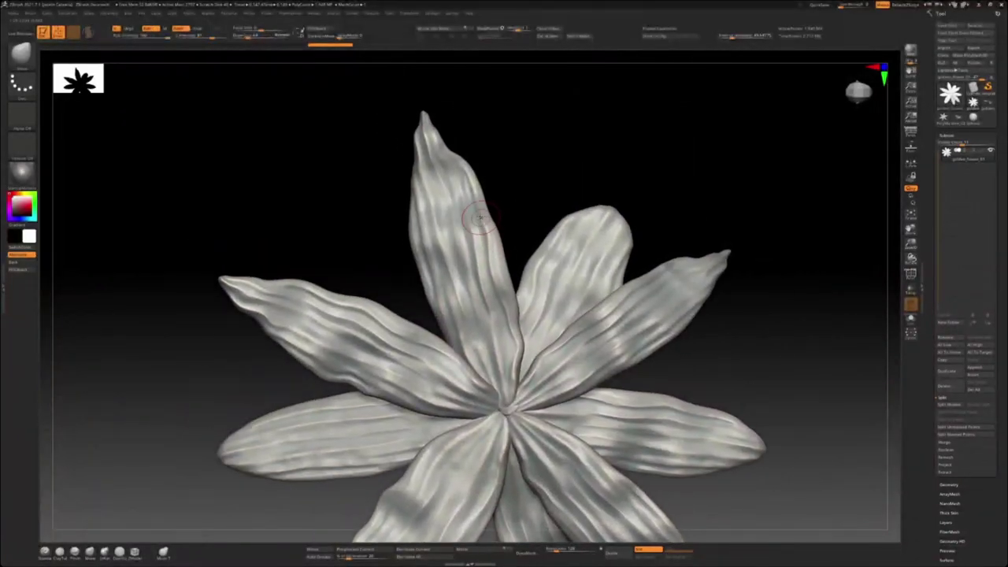
key(space)
mouse_move(478, 223)
mouse_down()
mouse_move(488, 225)
mouse_move(443, 230)
mouse_up()
key(space)
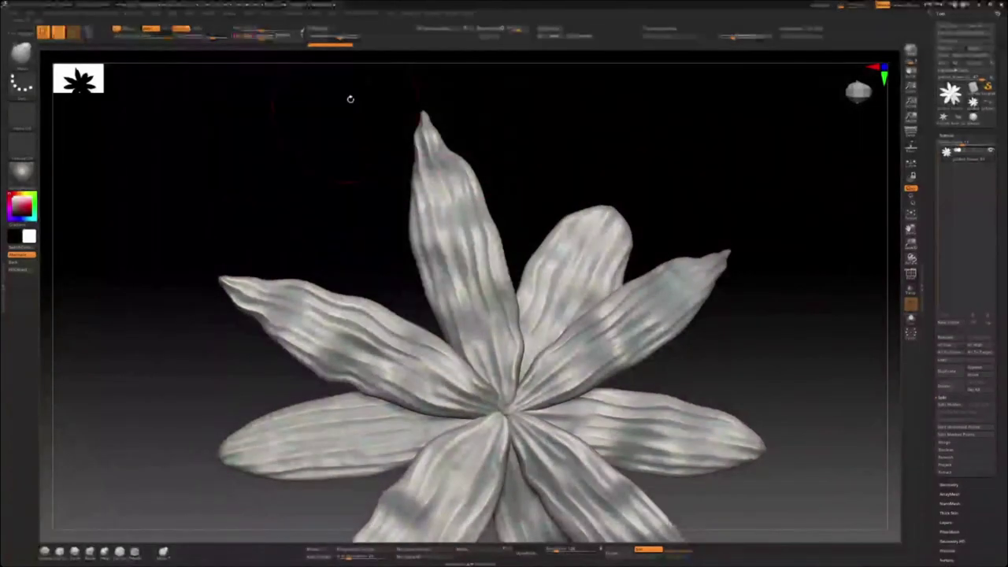
drag(397, 201, 388, 203)
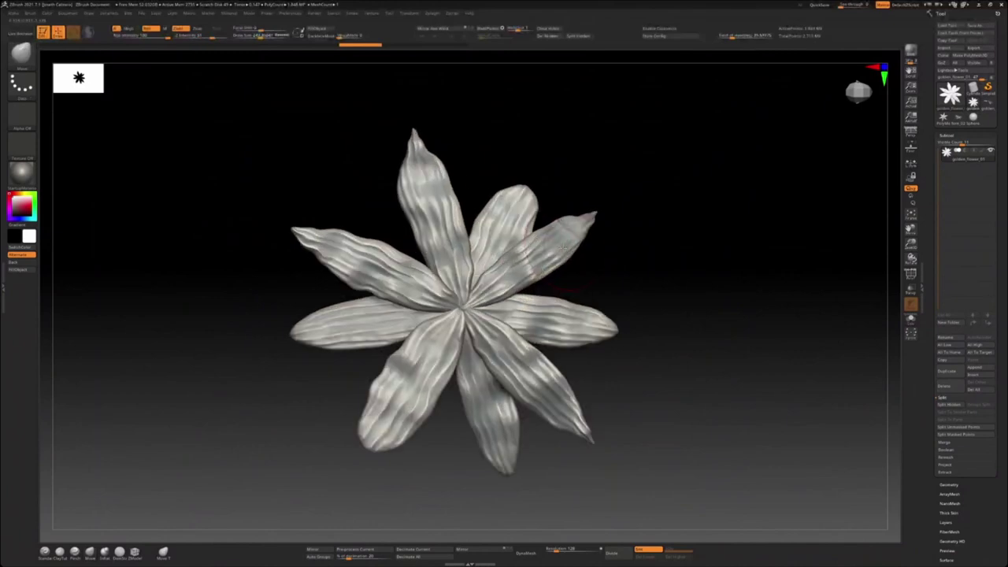
Step: Try to smooth the edge of the tall upper petal and undo the stroke
alt+drag(492, 189, 488, 207)
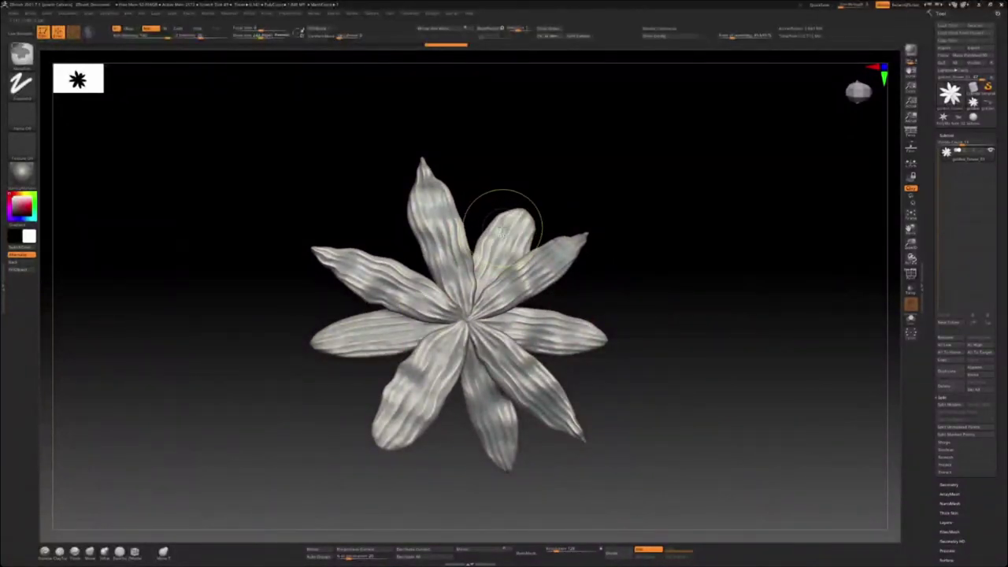
key(ctrl+z)
key(ctrl+z)
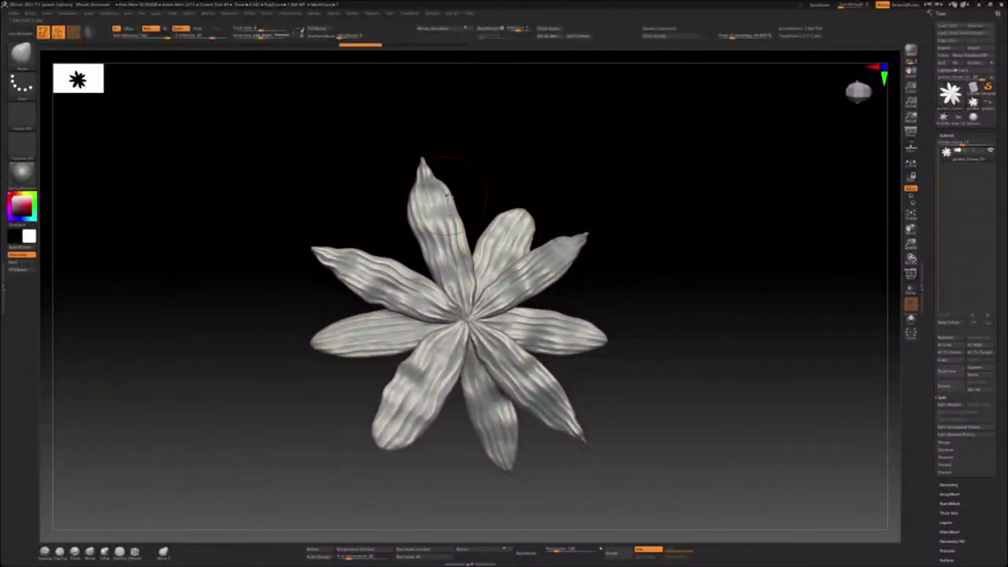
shift+drag(442, 199, 449, 185)
key(ctrl+z)
key(ctrl+z)
Step: Push the outer edge of the tall upper petal inward with the Move brush to slim and straighten it
mouse_move(579, 145)
alt+mouse_down()
mouse_move(735, 208)
mouse_move(689, 263)
mouse_move(693, 291)
alt+mouse_up()
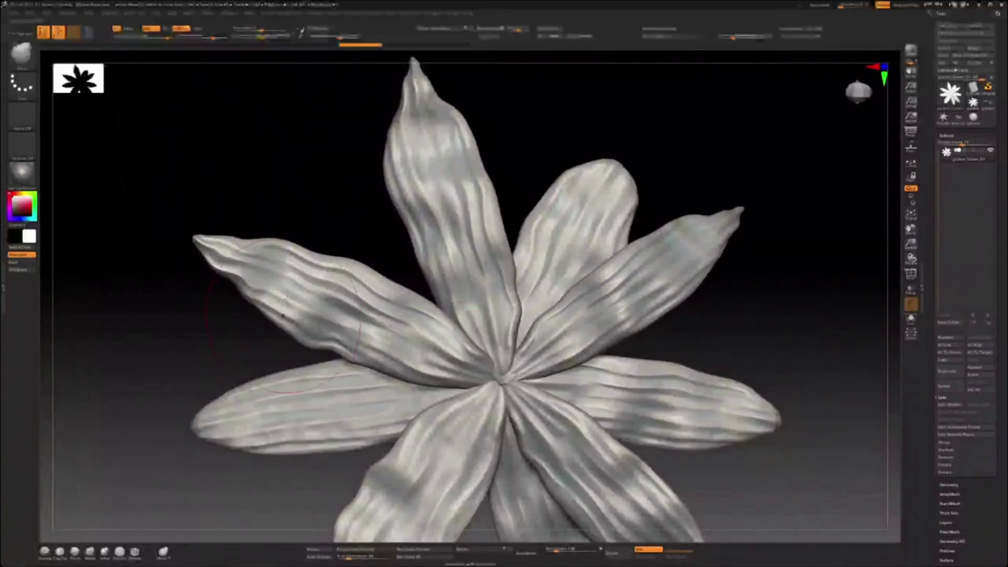
drag(475, 230, 520, 236)
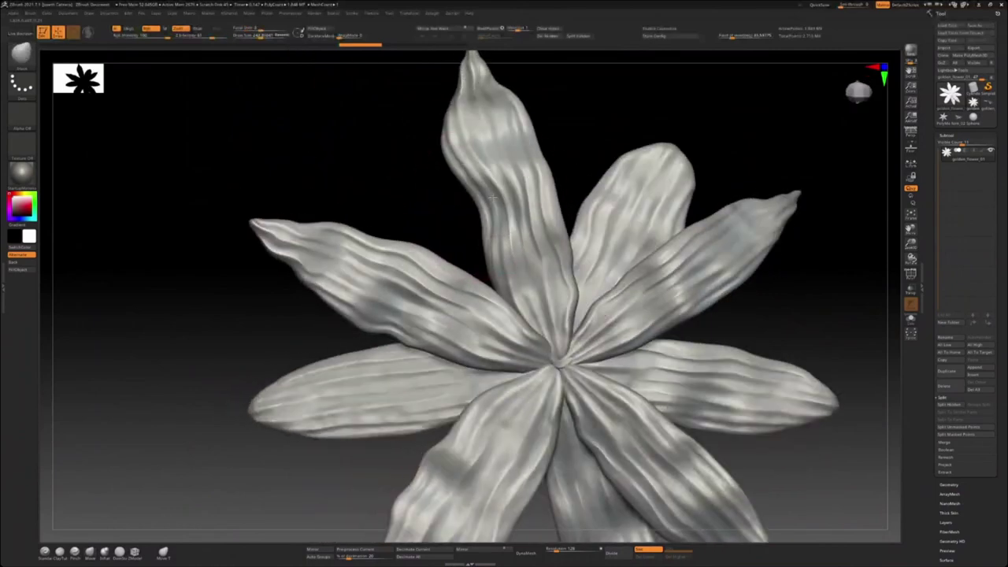
drag(448, 205, 490, 197)
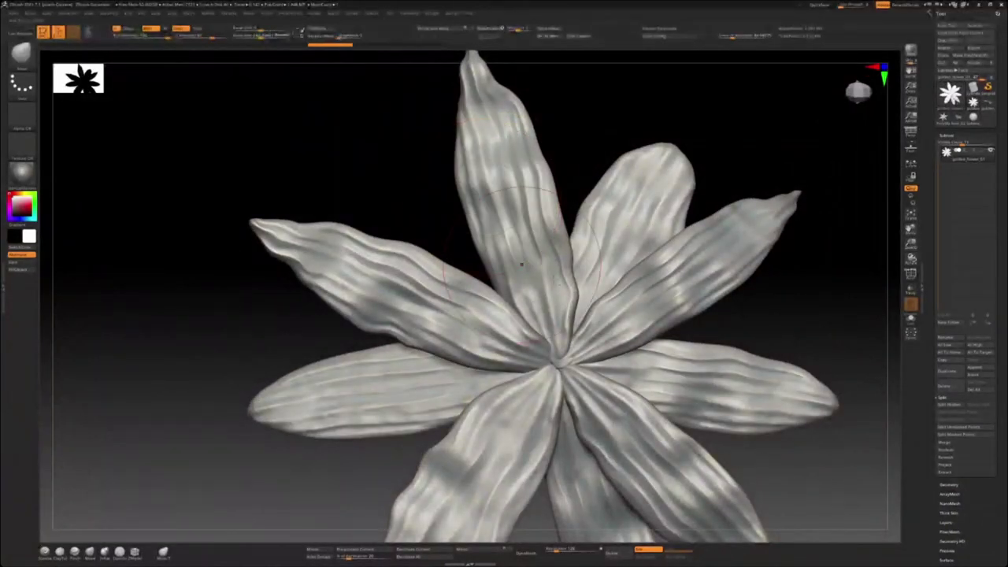
Step: Switch the visible geometry from the petals to the stamen centre and display its polygroups from the side
mouse_move(669, 283)
alt+mouse_down()
mouse_move(663, 237)
mouse_move(584, 259)
mouse_move(603, 298)
alt+mouse_up()
ctrl+shift+drag(696, 291, 733, 343)
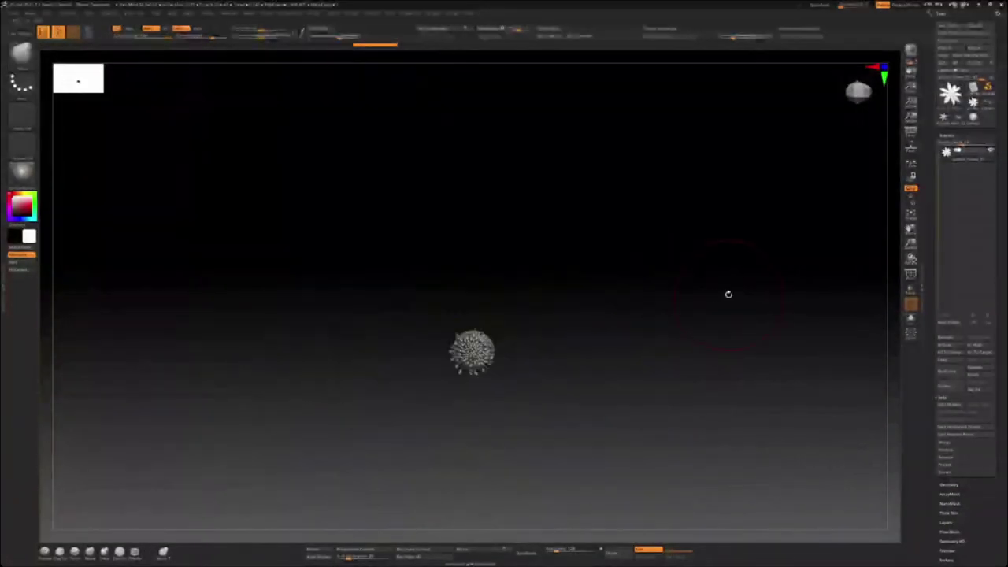
mouse_move(630, 293)
alt+mouse_down()
mouse_move(644, 340)
mouse_move(570, 291)
mouse_move(621, 302)
alt+mouse_up()
key(shift+f)
drag(549, 318, 568, 317)
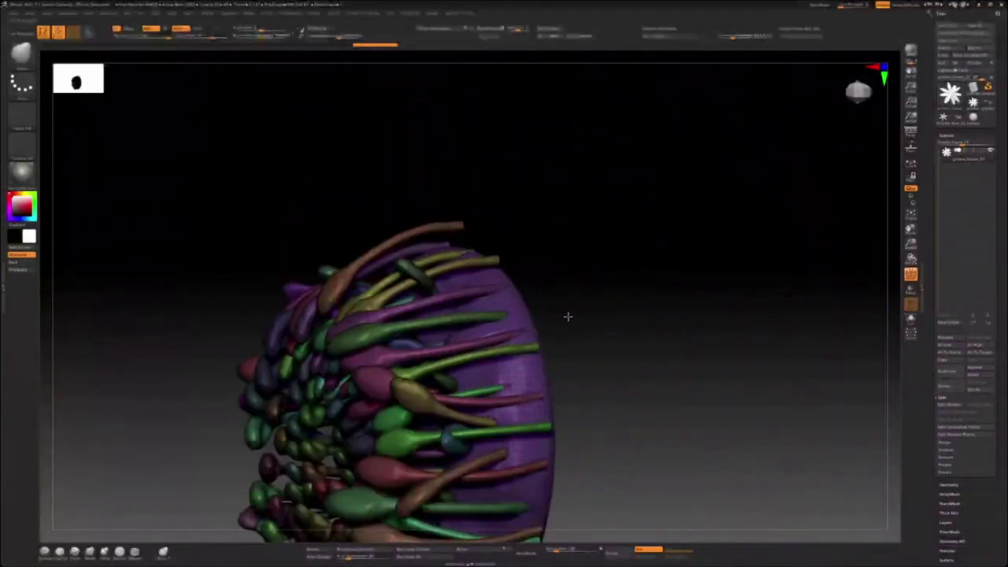
Step: Isolate the round base disc from the stamens and petals and hide the polygroup colours
ctrl+shift+click(536, 314)
ctrl+shift+drag(637, 243, 576, 342)
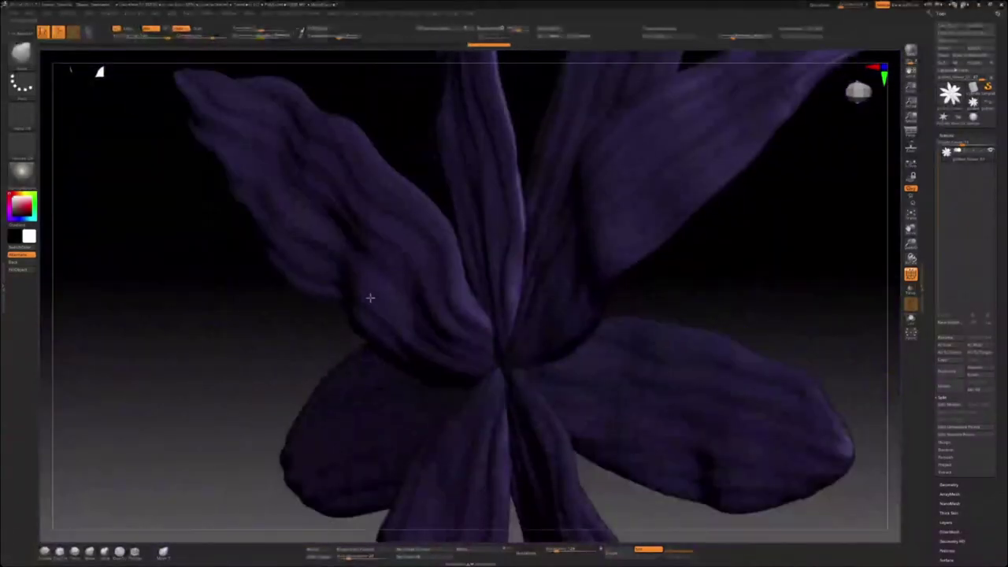
mouse_move(367, 297)
ctrl+shift+mouse_down()
mouse_move(371, 322)
mouse_move(389, 276)
ctrl+shift+mouse_up()
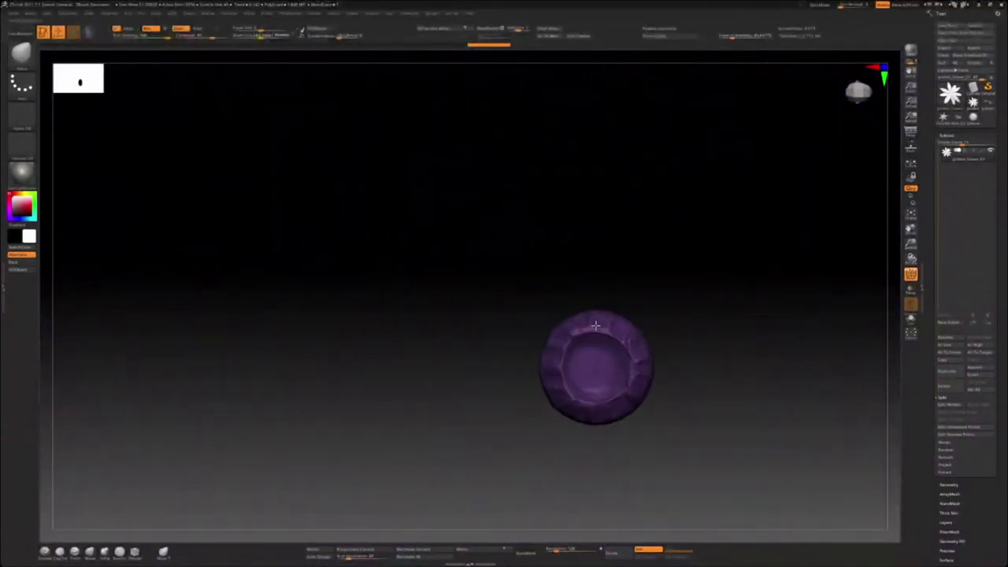
key(shift+f)
alt+drag(669, 315, 543, 276)
right_drag(542, 275, 585, 271)
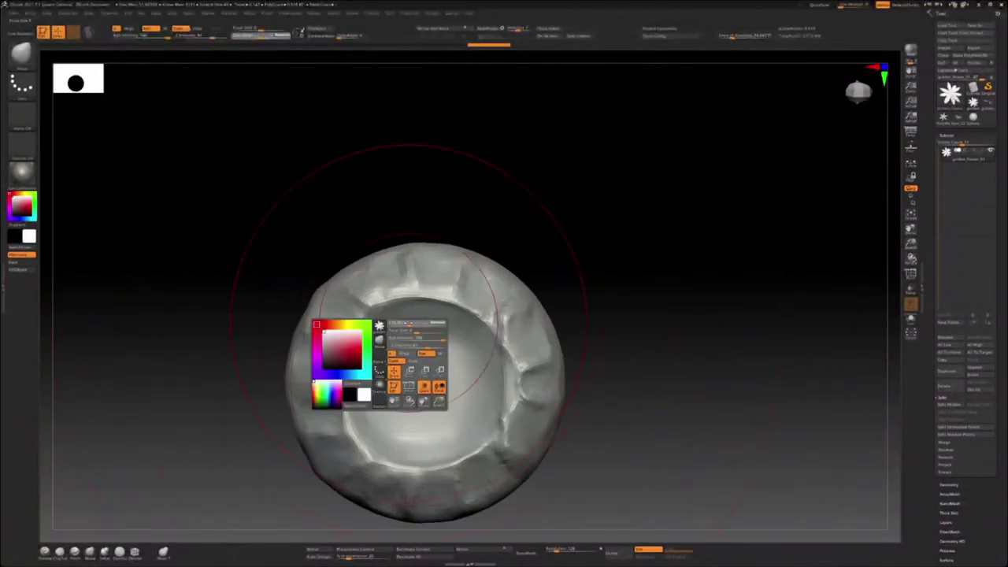
Step: Try to smooth the grooved rim of the base disc with a smaller brush and undo it
drag(410, 323, 398, 323)
shift+drag(504, 465, 307, 402)
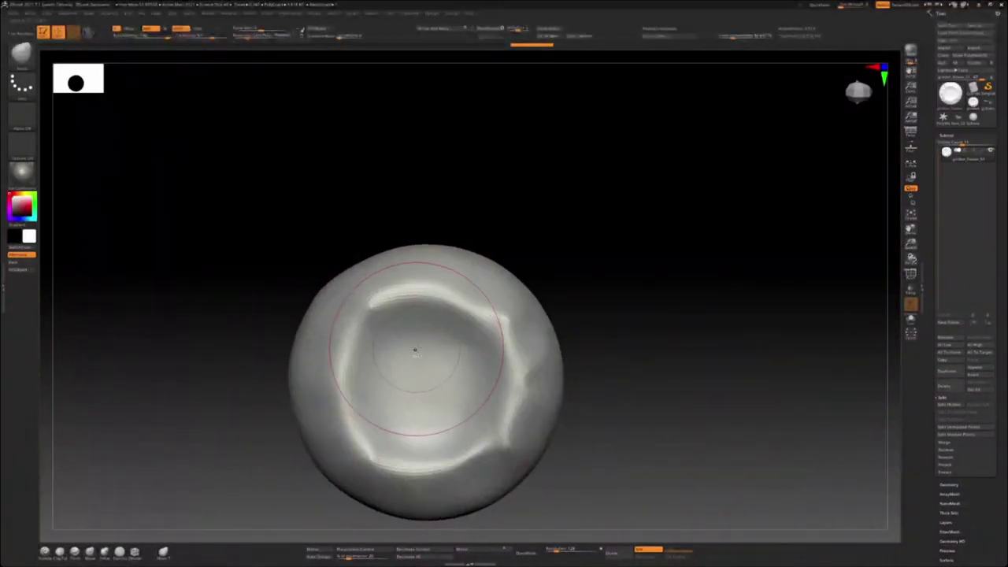
key(ctrl+z)
Step: Flatten the hollow of the isolated base disc with the TrimDynamic brush
key(b)
key(t)
key(d)
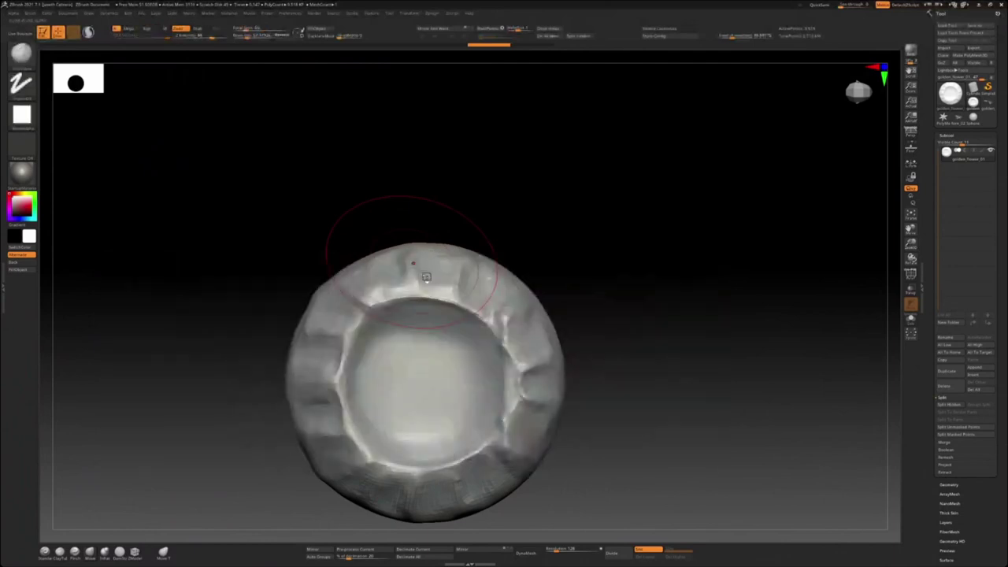
drag(413, 334, 392, 355)
mouse_move(426, 405)
mouse_down()
mouse_move(433, 360)
mouse_move(560, 304)
mouse_move(534, 274)
mouse_up()
ctrl+right_drag(534, 274, 493, 263)
mouse_move(22, 115)
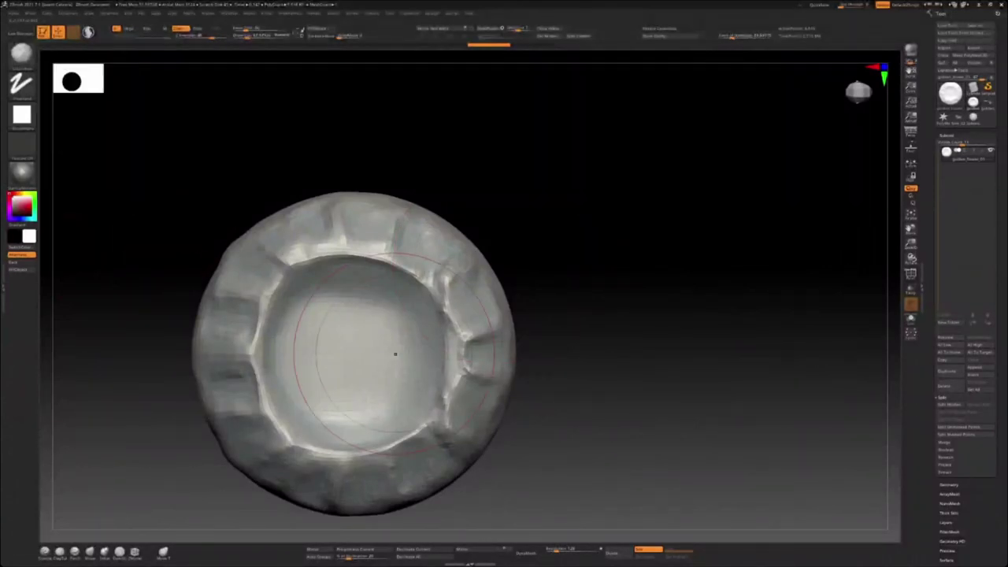
Step: Show the whole flower, mask the petals and try to enlarge the stamen centre with the gizmo
ctrl+right_drag(599, 301, 535, 255)
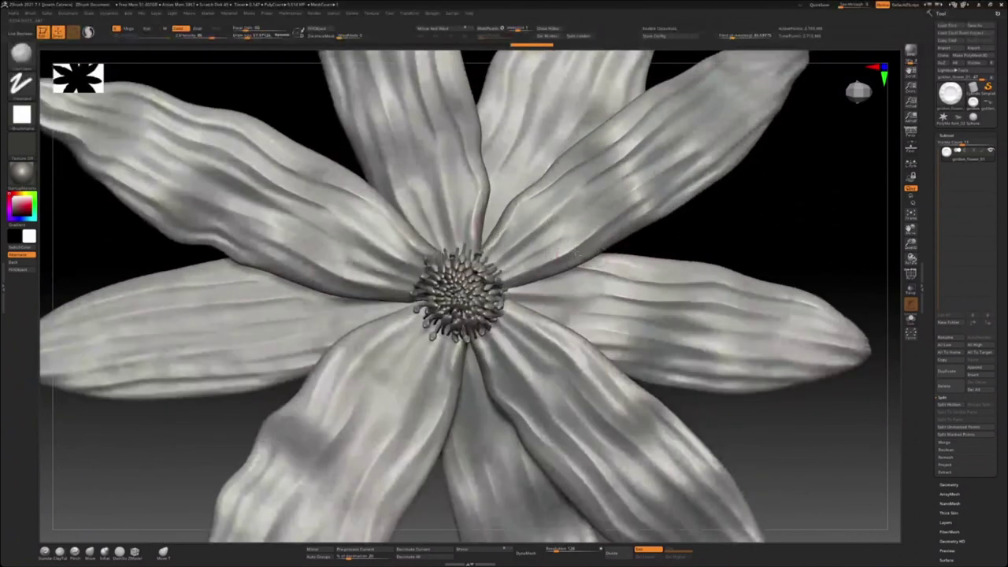
alt+right_drag(577, 254, 509, 266)
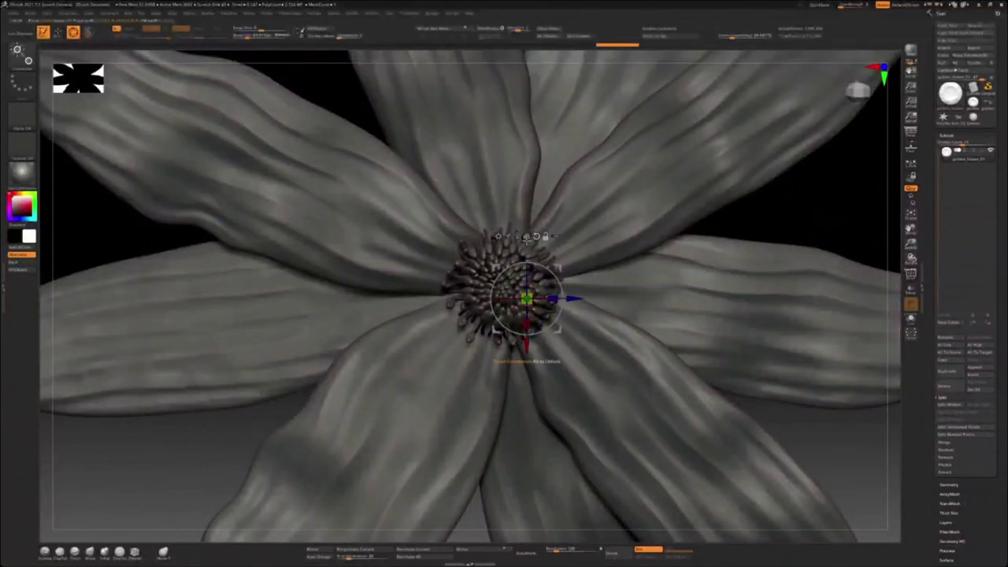
key(w)
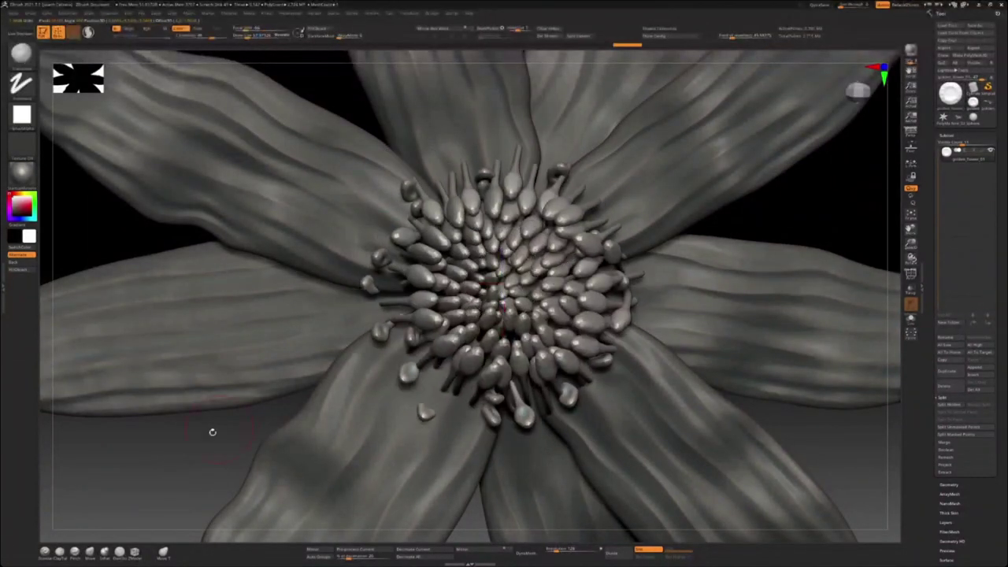
drag(209, 428, 360, 291)
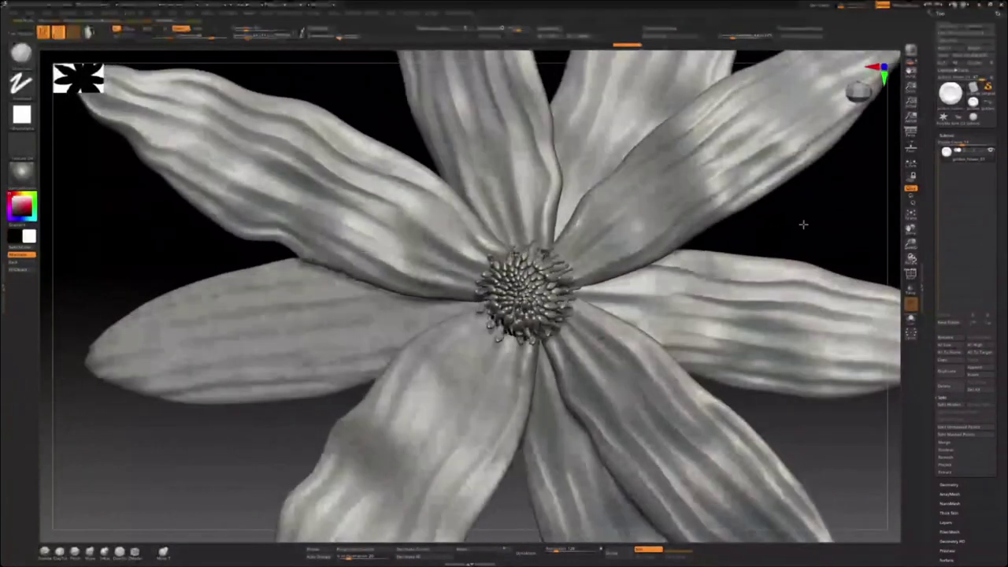
drag(803, 224, 811, 223)
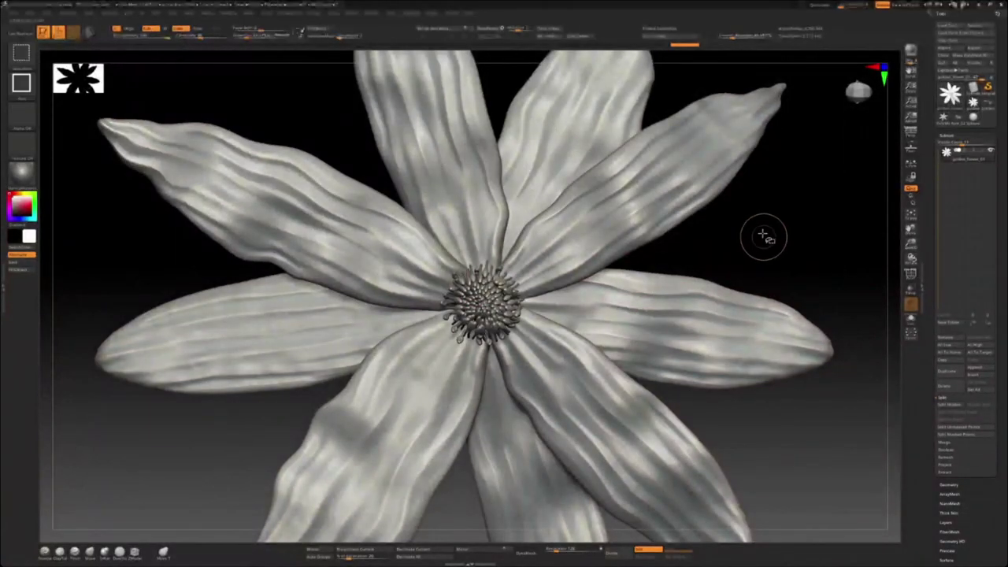
Step: Review the whole flower and isolate the petals by hiding the stamen centre
ctrl+shift+drag(763, 228, 834, 268)
ctrl+shift+click(813, 205)
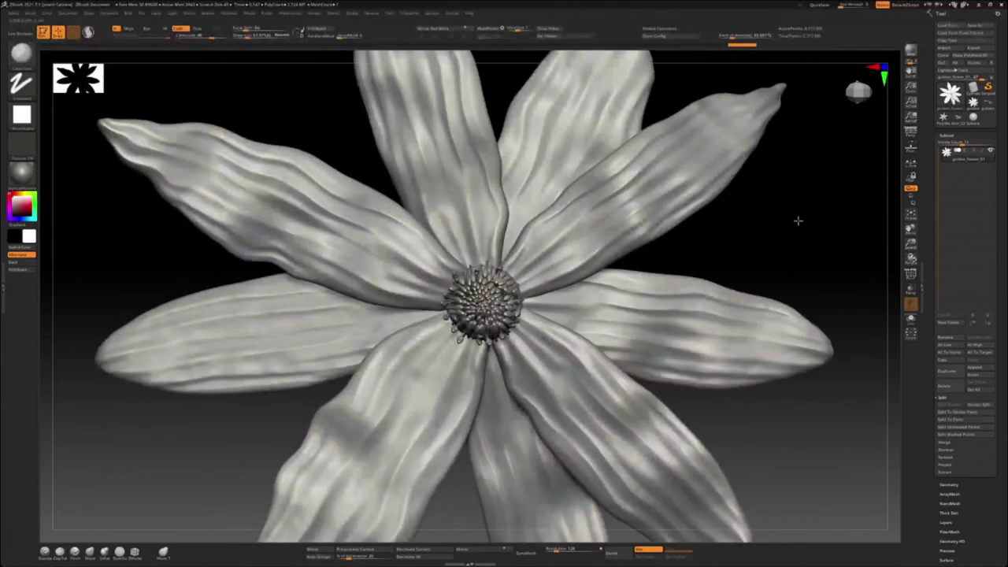
alt+drag(797, 220, 758, 211)
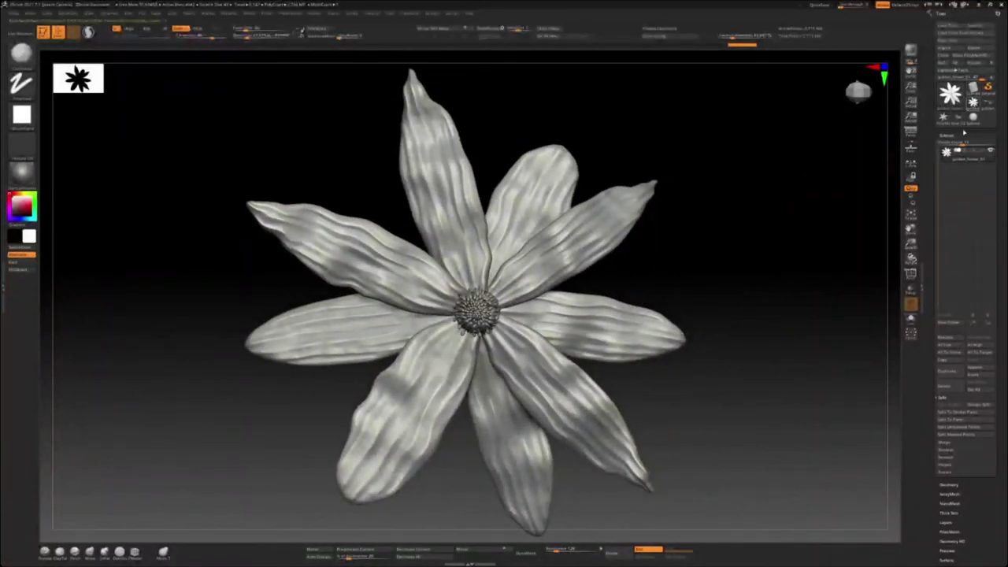
mouse_move(641, 236)
mouse_down()
mouse_move(567, 244)
mouse_move(630, 233)
mouse_up()
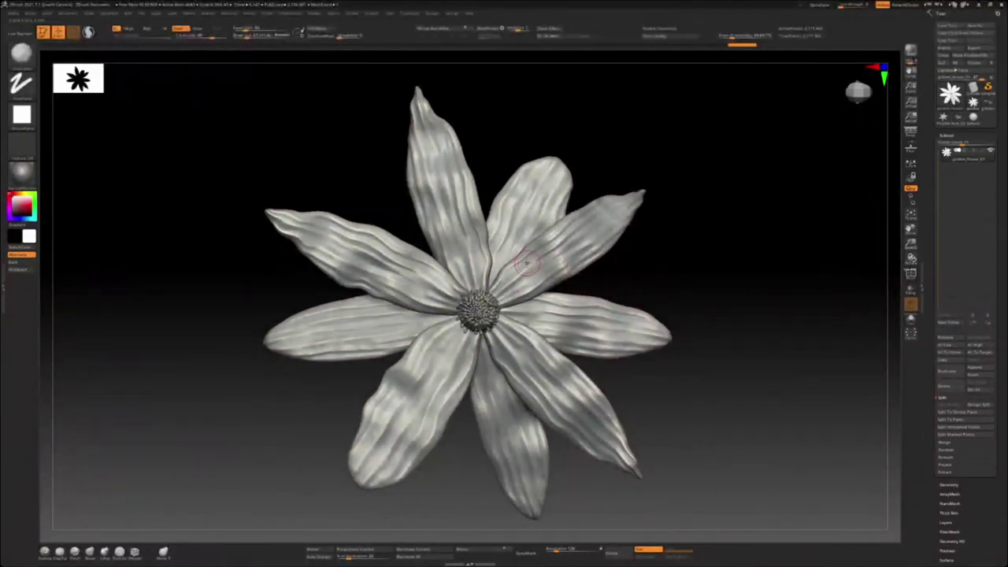
alt+drag(631, 258, 573, 255)
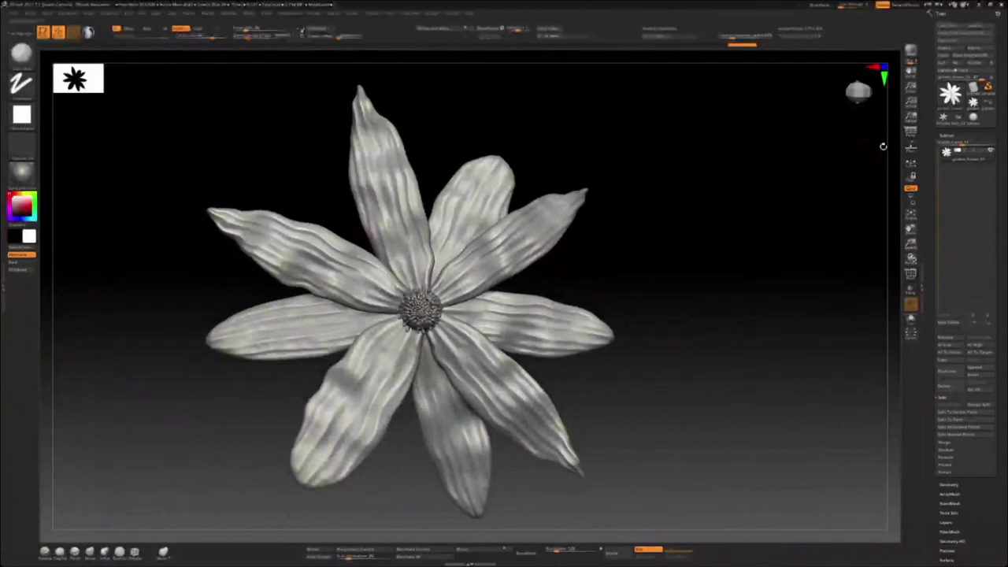
ctrl+shift+click(488, 332)
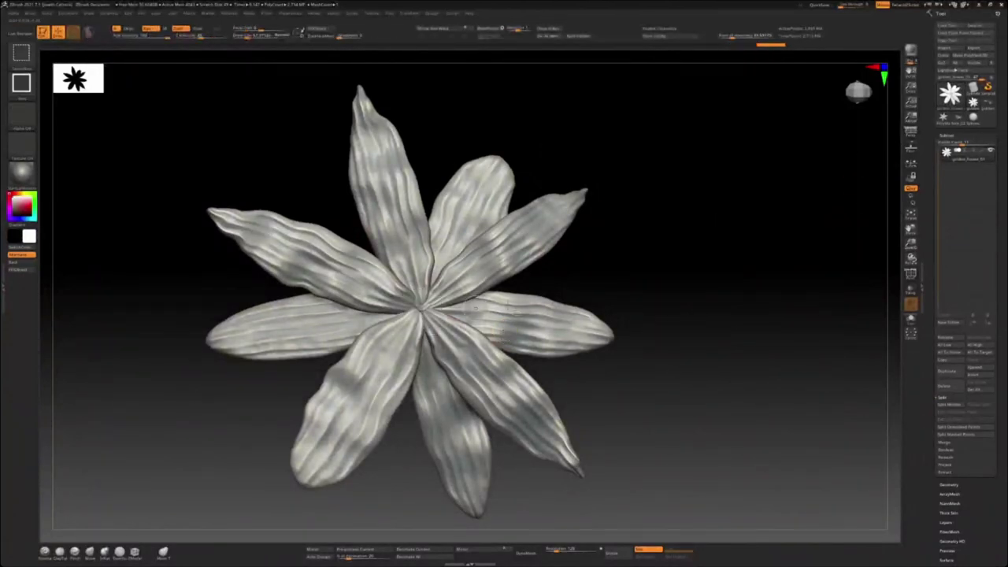
Step: Apply Auto Groups to the visible petals and check their polygroup display
click(951, 485)
drag(961, 514, 962, 430)
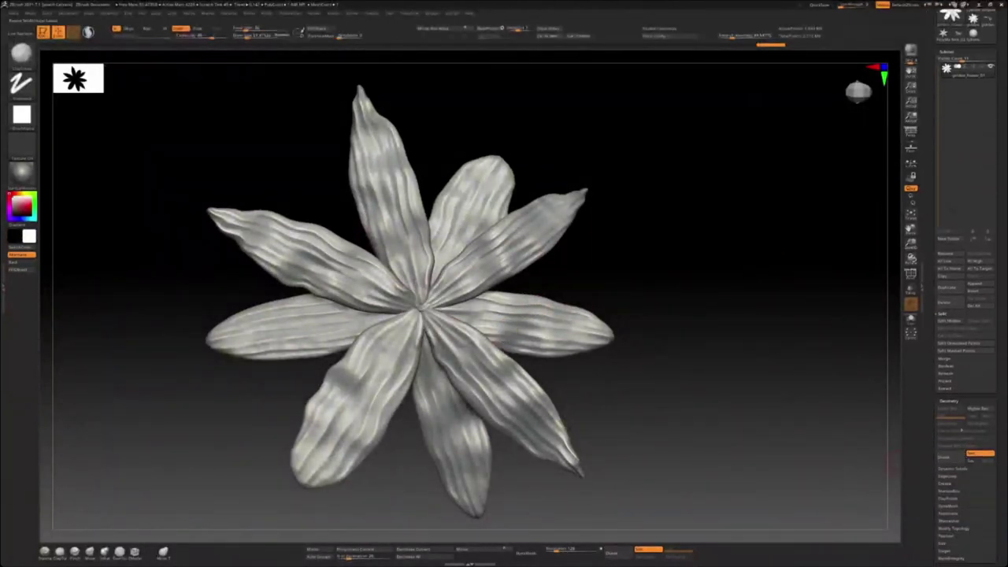
scroll(955, 399, down, 4)
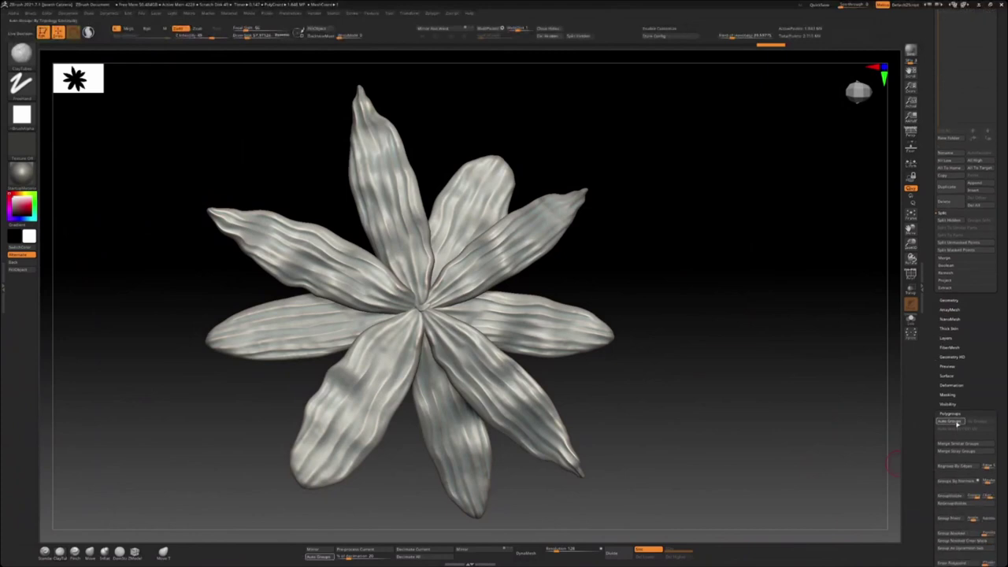
click(957, 424)
ctrl+right_drag(507, 299, 549, 331)
key(shift+f)
key(shift+f)
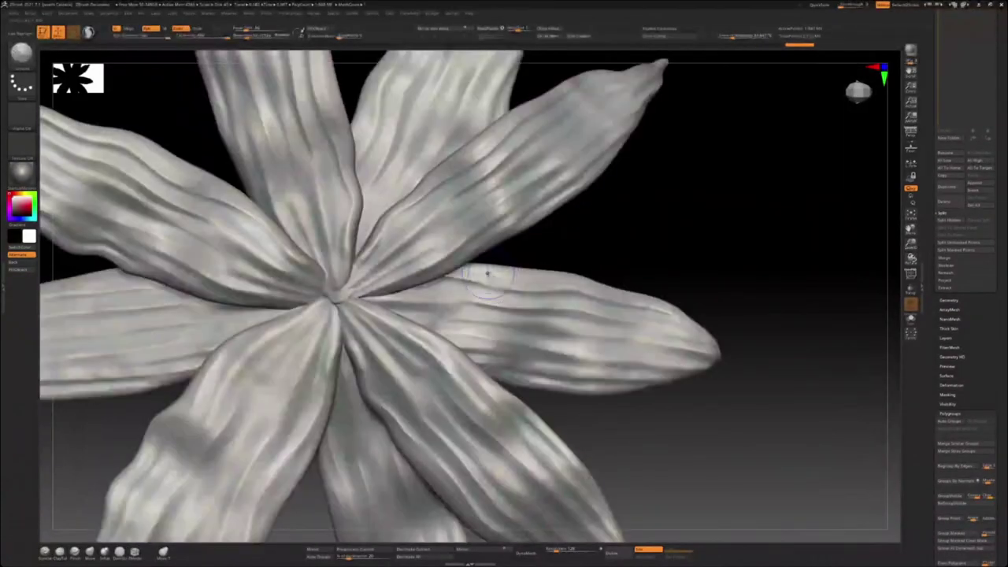
Step: Examine the petals' polygroups, their joined bases and the overall petal arrangement from several angles
key(shift+f)
key(shift+f)
mouse_move(310, 248)
ctrl+right_down()
mouse_move(319, 293)
mouse_move(309, 224)
mouse_move(388, 335)
mouse_move(406, 306)
mouse_move(319, 246)
mouse_move(449, 290)
mouse_move(429, 288)
mouse_move(464, 346)
ctrl+right_up()
key(shift+f)
key(shift+f)
shift+drag(467, 423, 470, 359)
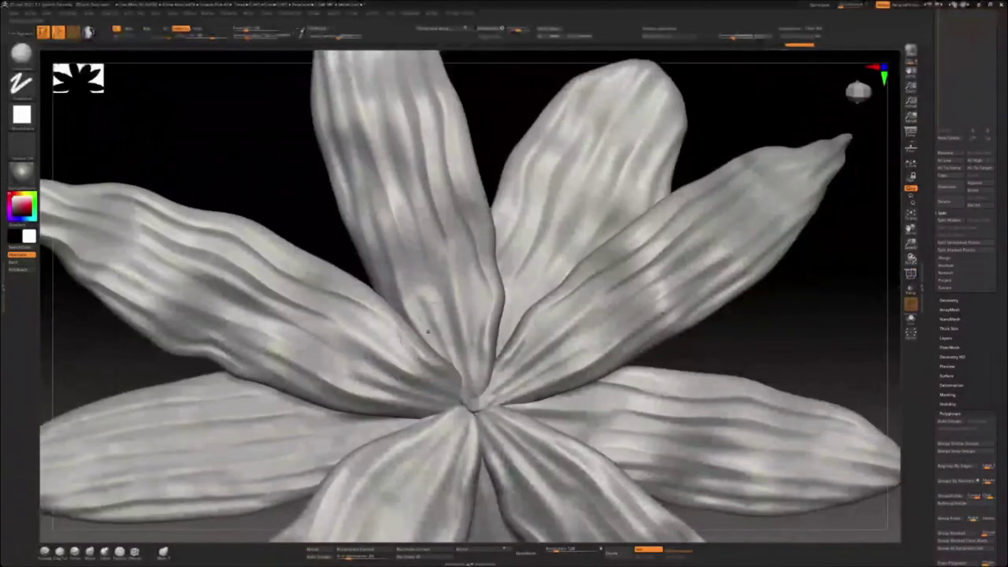
mouse_move(709, 409)
alt+mouse_down()
mouse_move(738, 391)
mouse_move(739, 334)
alt+mouse_up()
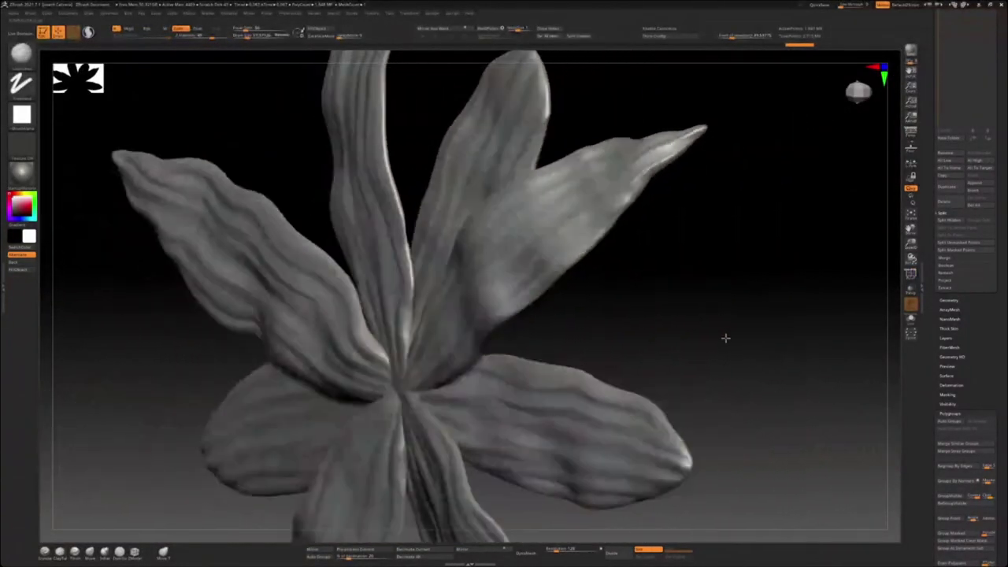
alt+drag(724, 337, 749, 315)
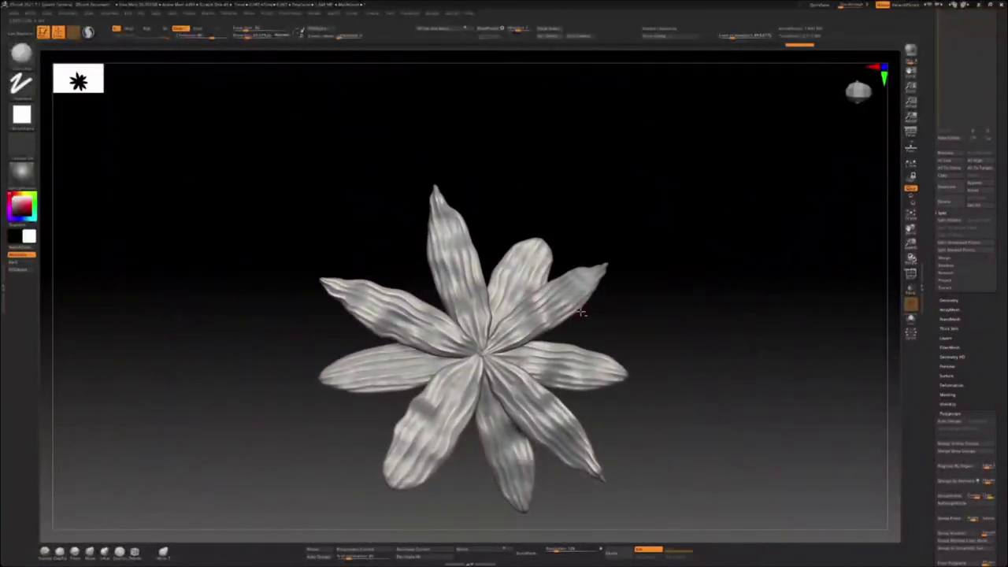
alt+drag(580, 310, 560, 320)
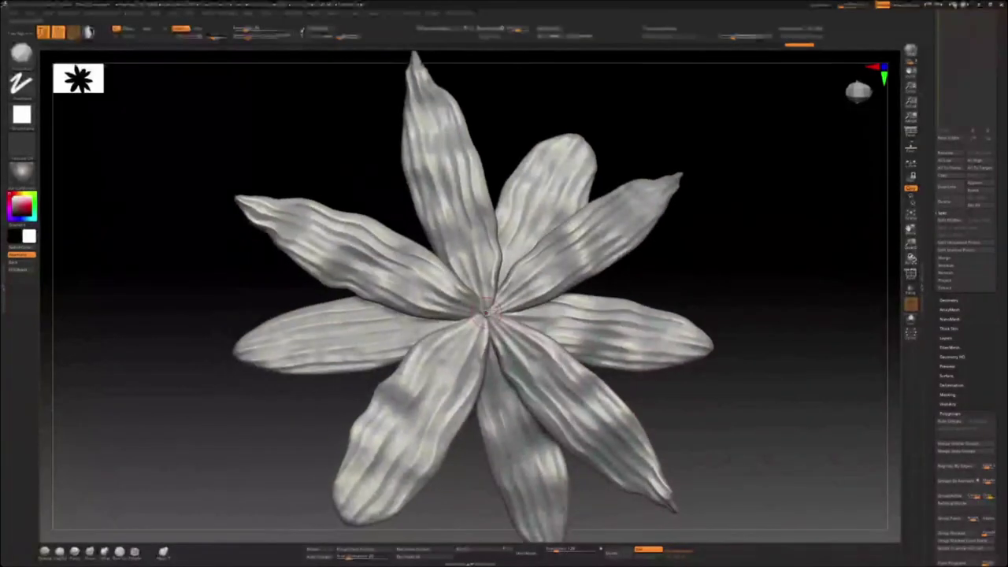
alt+drag(726, 346, 724, 315)
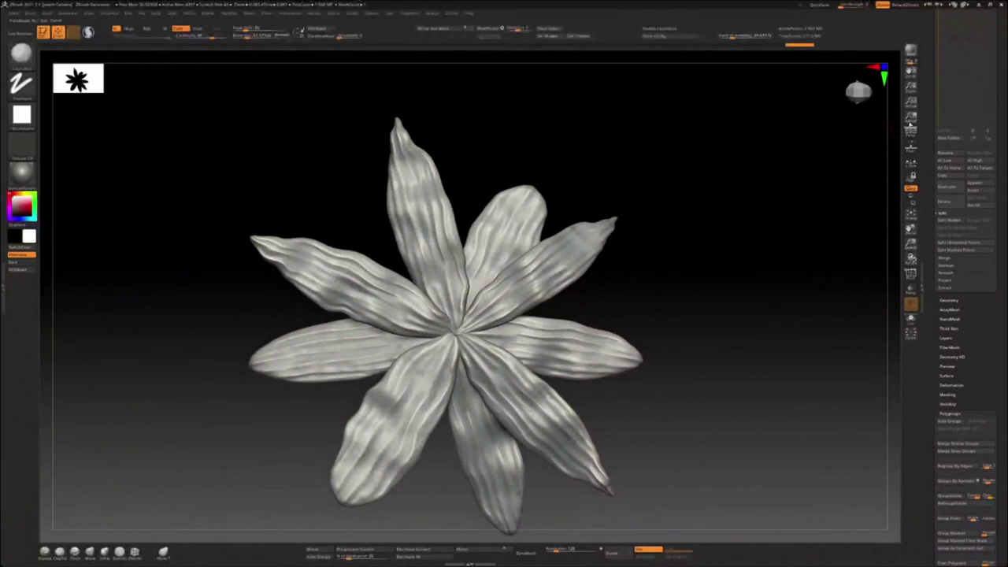
Step: Switch the active model from the flower to the fern and view it upright from the front
drag(935, 132, 931, 190)
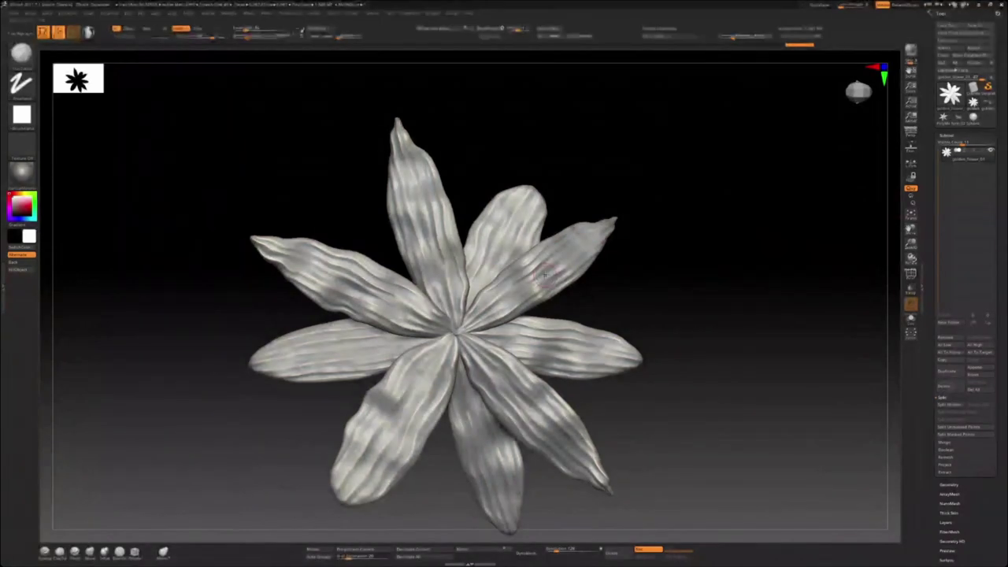
click(959, 117)
alt+drag(722, 226, 731, 170)
click(857, 100)
drag(865, 101, 871, 86)
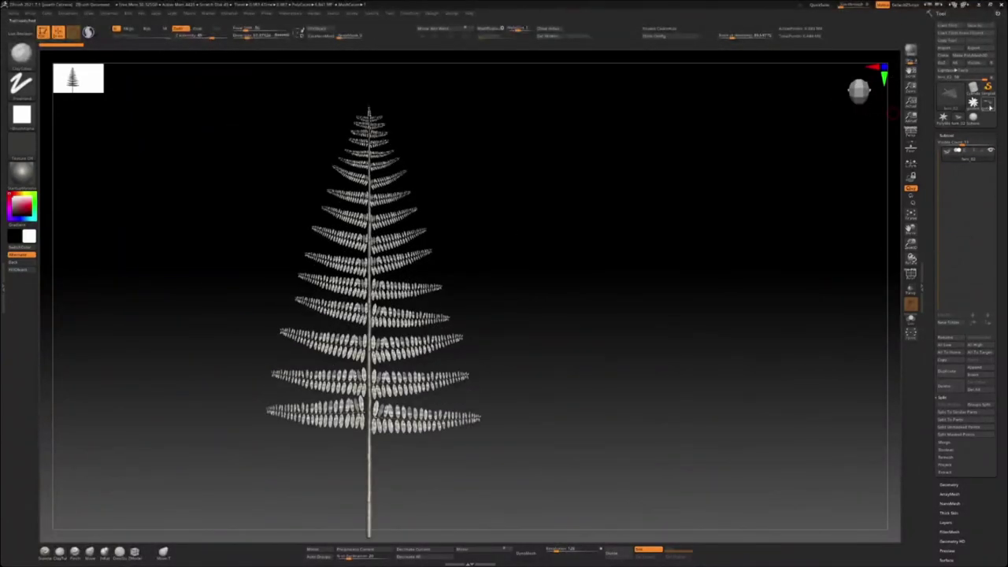
Step: Switch back to the complete golden flower model and open its geometry settings
click(974, 104)
click(988, 105)
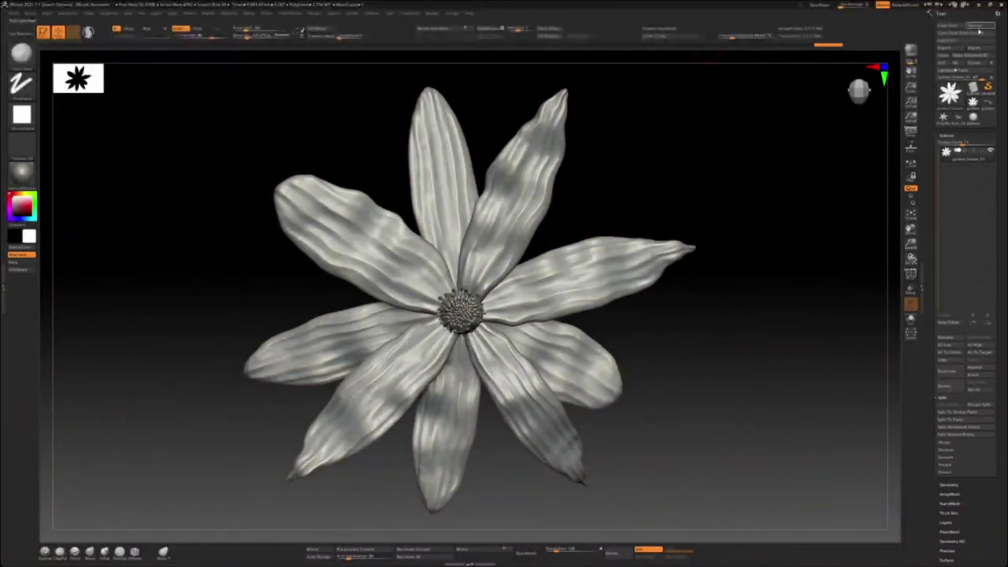
mouse_move(612, 222)
mouse_down()
mouse_move(653, 204)
mouse_move(593, 199)
mouse_up()
click(959, 484)
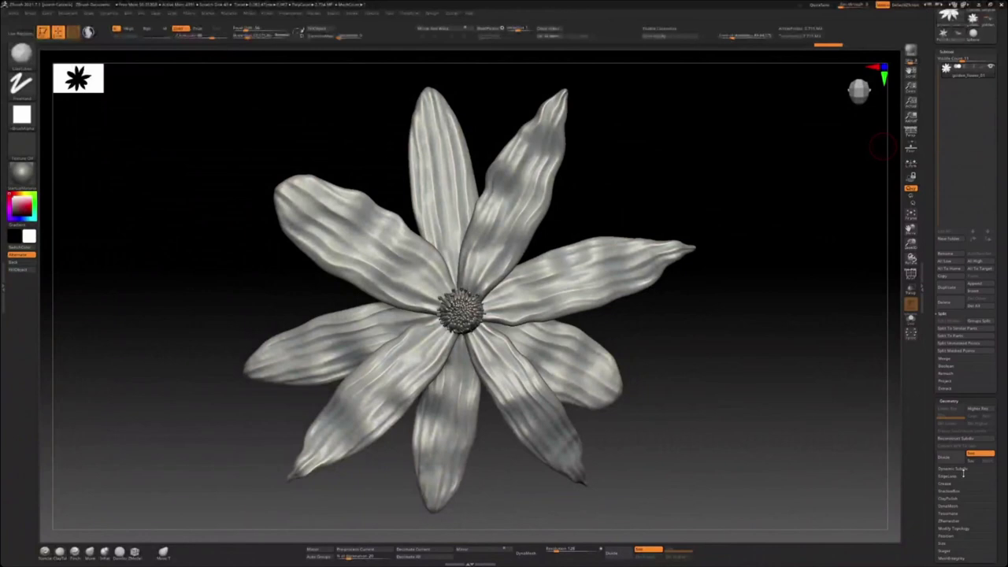
Step: Open the Modify Topology settings and try broad brush strokes across the flower's upper petals, undoing the last one
click(958, 528)
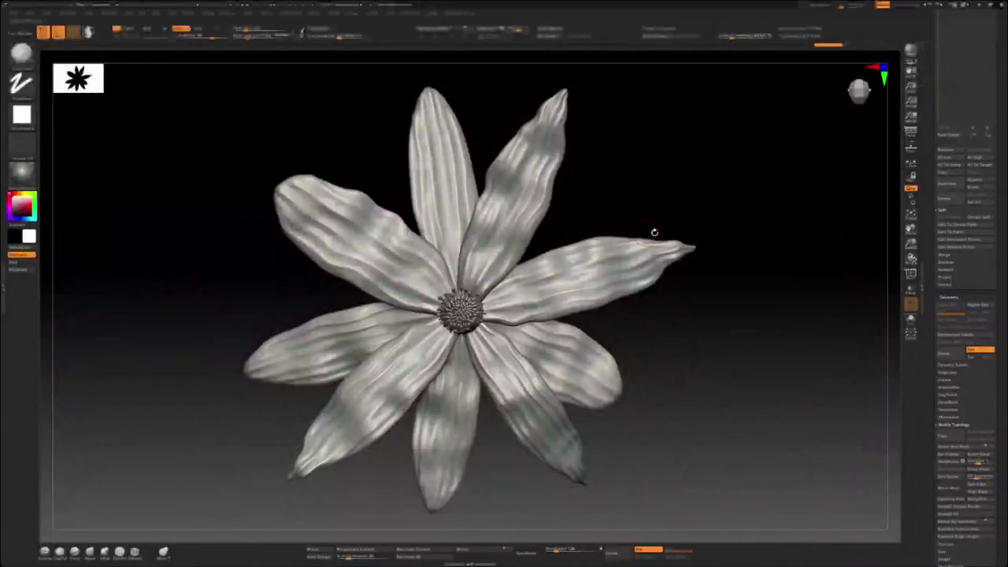
mouse_move(653, 232)
mouse_down()
mouse_move(664, 205)
mouse_move(649, 203)
mouse_move(655, 231)
mouse_move(681, 211)
mouse_up()
alt+drag(662, 169, 656, 196)
key(space)
mouse_move(556, 194)
mouse_down()
mouse_move(573, 194)
mouse_move(551, 202)
mouse_move(544, 241)
mouse_up()
mouse_move(404, 195)
mouse_down()
mouse_move(425, 200)
mouse_move(396, 200)
mouse_move(431, 203)
mouse_move(393, 203)
mouse_move(434, 205)
mouse_move(423, 186)
mouse_move(426, 141)
mouse_up()
key(ctrl+z)
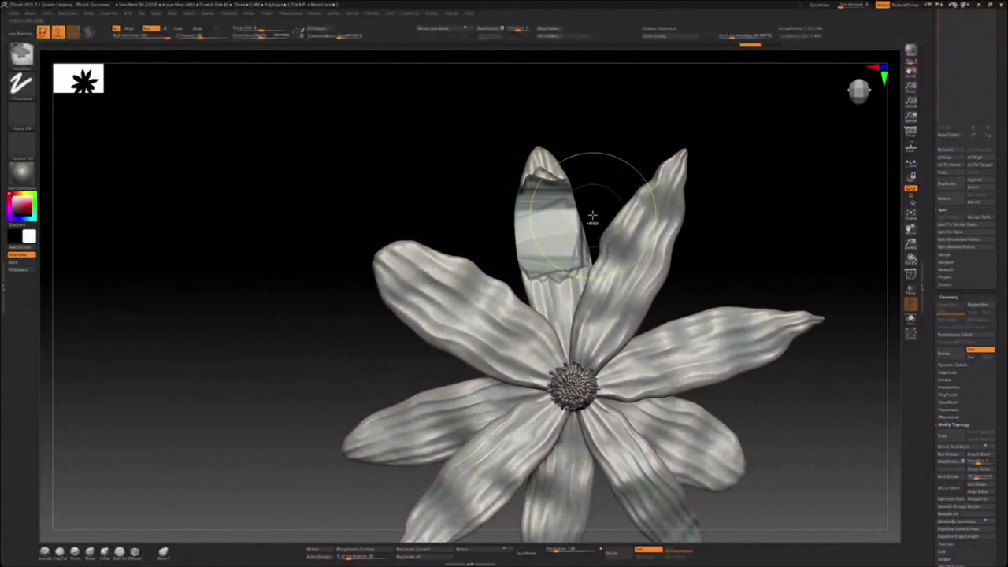
Step: Try large strokes on the two upper petals at close range, including a clay strip, and undo them
drag(591, 214, 571, 234)
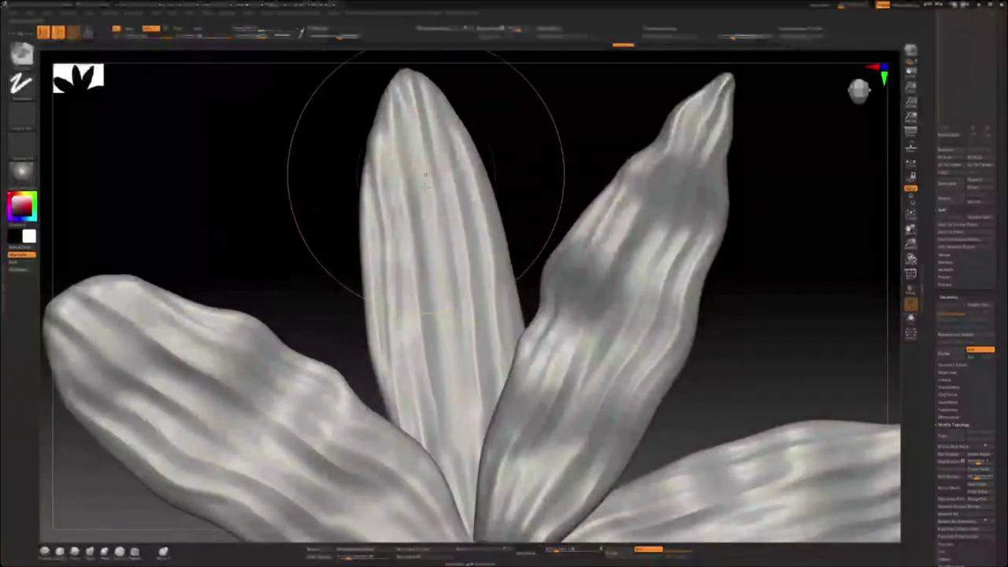
mouse_move(423, 221)
mouse_down()
mouse_move(423, 271)
mouse_move(516, 287)
mouse_up()
key(ctrl+z)
key(ctrl+z)
key(ctrl+z)
key(ctrl+z)
key(space)
drag(629, 276, 580, 387)
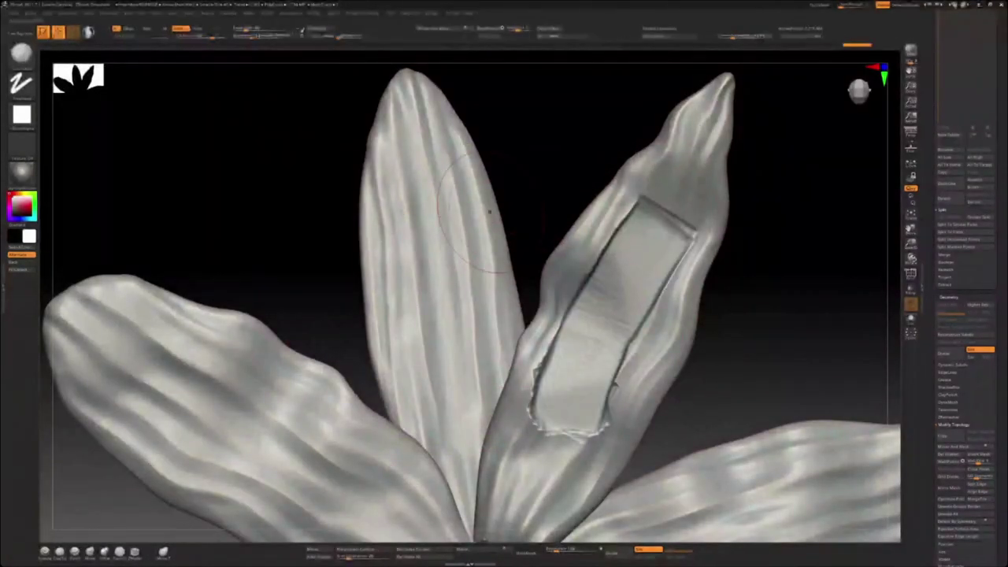
key(ctrl+z)
Step: Select the DamStandard brush, try a lengthwise groove on the pointed upper petal and undo it
key(b)
key(s)
key(t)
key(b)
key(d)
key(s)
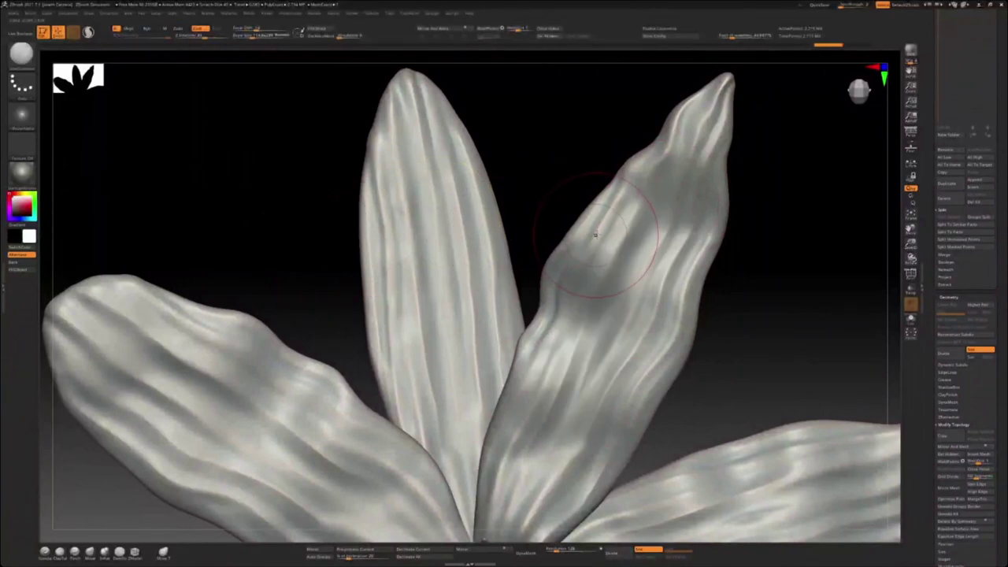
mouse_move(667, 183)
mouse_down()
mouse_move(583, 331)
mouse_move(615, 272)
mouse_up()
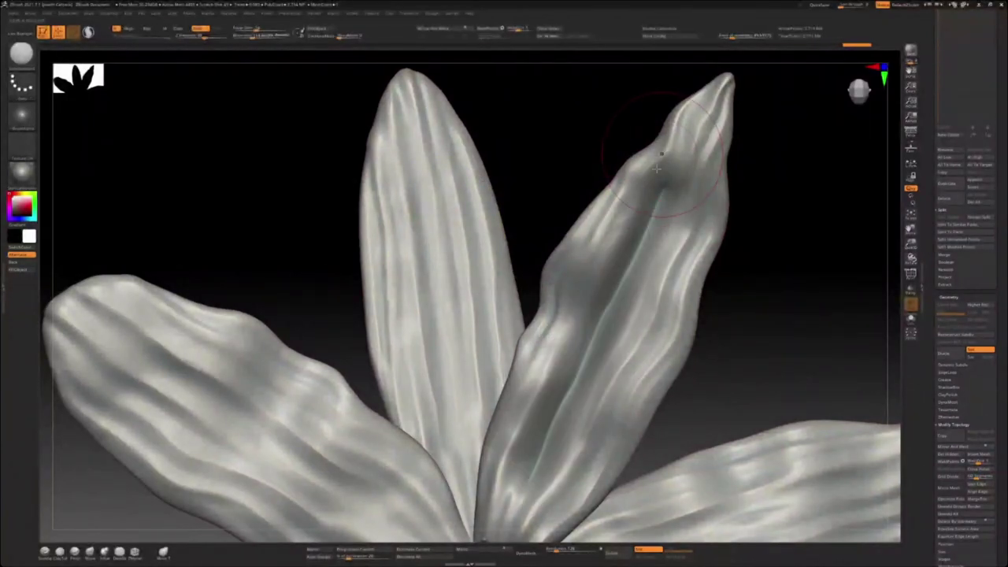
key(ctrl+z)
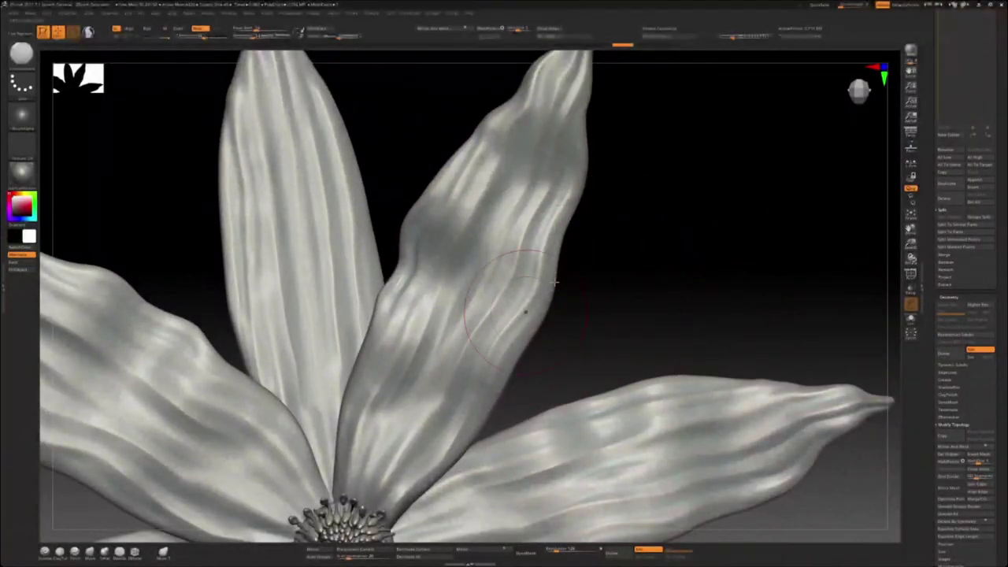
Step: Carve a central groove from the tip to the base of the pointed upper petal and check its back
drag(522, 146, 465, 331)
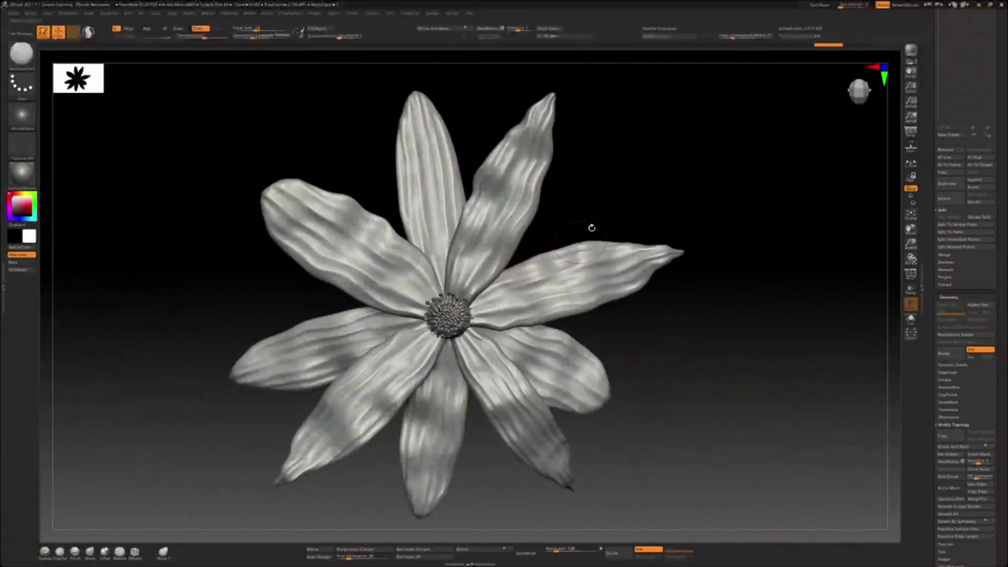
drag(592, 228, 607, 209)
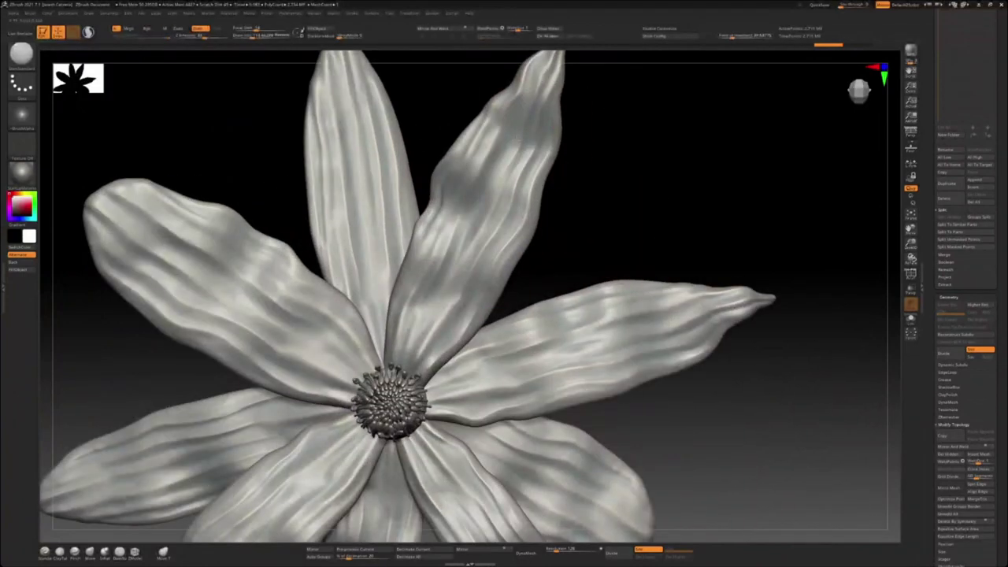
drag(518, 122, 411, 342)
drag(494, 146, 551, 61)
drag(628, 169, 590, 166)
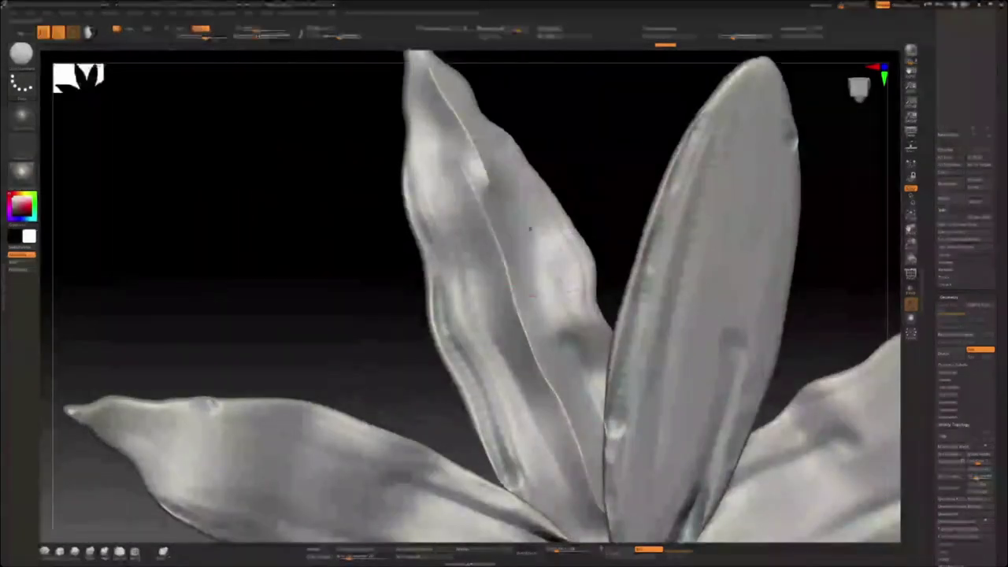
Step: Undo the extra stroke on the grooved petal, choose the clay brush and undo its trial change
mouse_move(472, 307)
mouse_down()
mouse_move(485, 260)
mouse_move(495, 263)
mouse_move(492, 284)
mouse_move(498, 264)
mouse_up()
key(ctrl+z)
key(b)
click(740, 313)
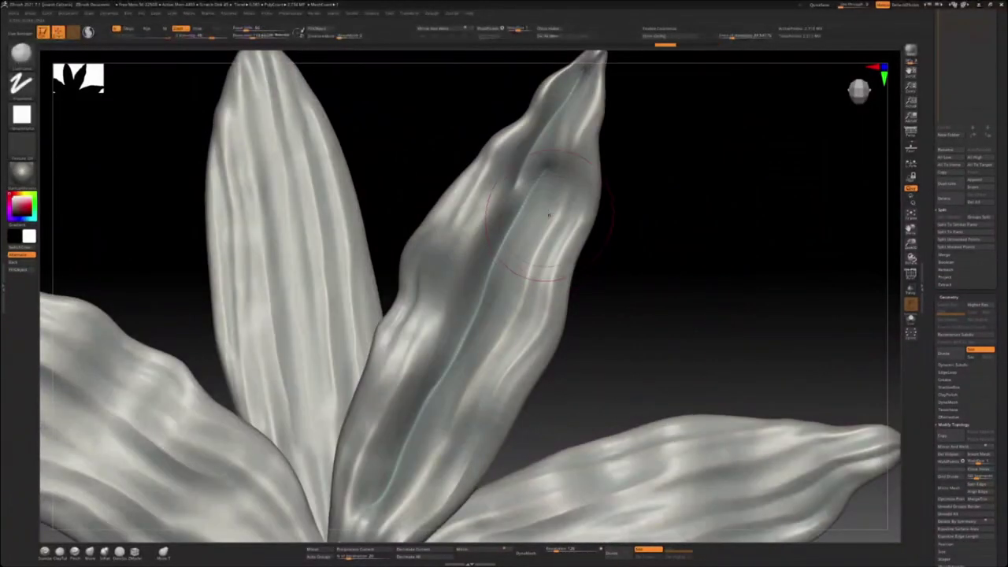
key(ctrl+shift+z)
key(ctrl+z)
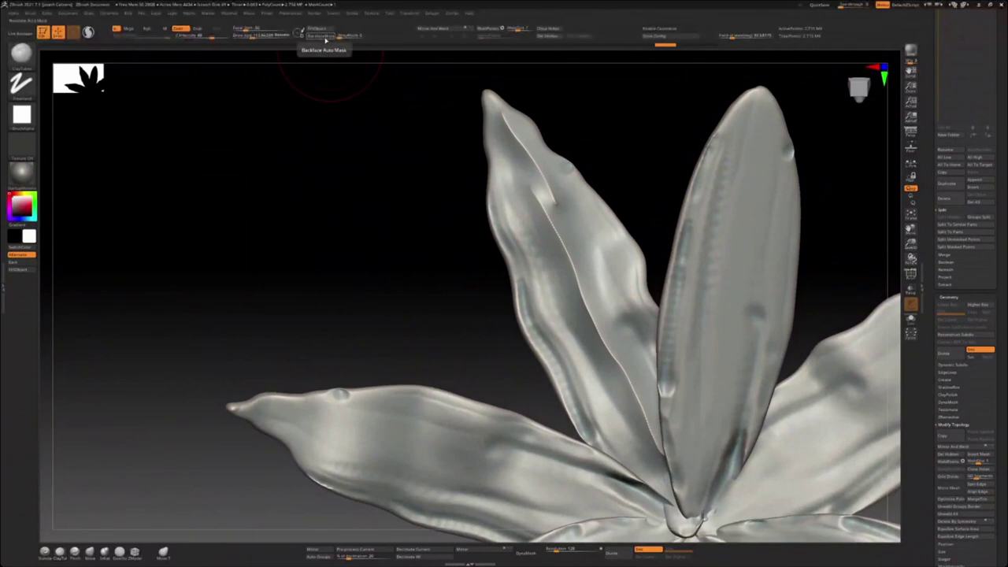
Step: Enable Backface Auto Mask, build a round patch on the back of the grooved petal and check both sides
click(323, 37)
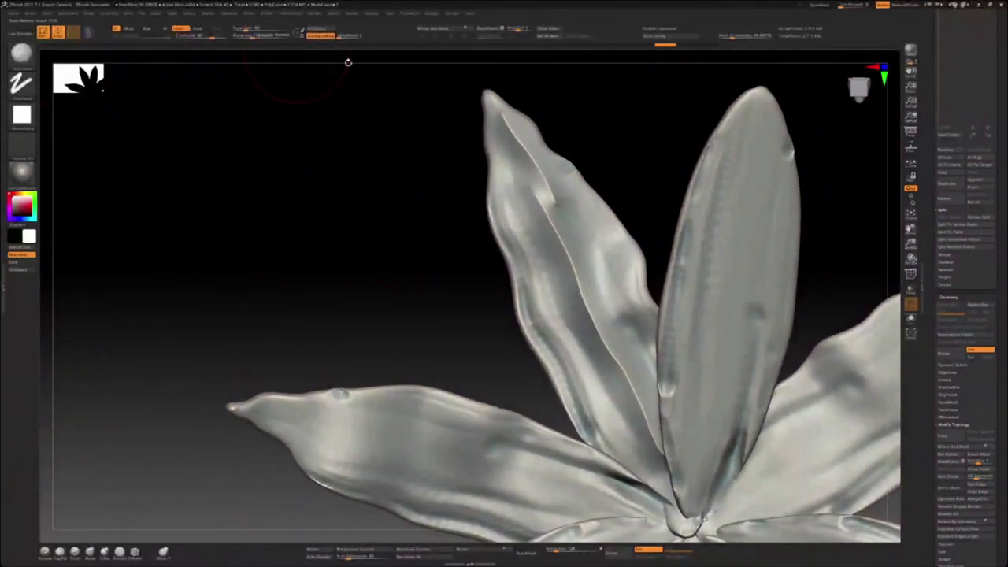
click(572, 270)
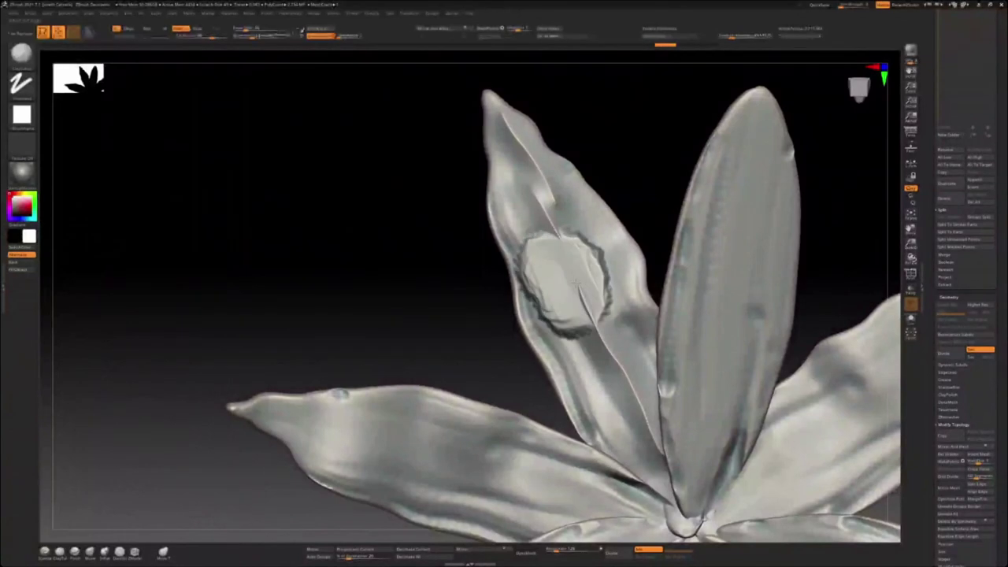
drag(462, 247, 701, 193)
mouse_move(743, 270)
mouse_down()
mouse_move(606, 266)
mouse_move(433, 222)
mouse_move(636, 227)
mouse_move(597, 219)
mouse_up()
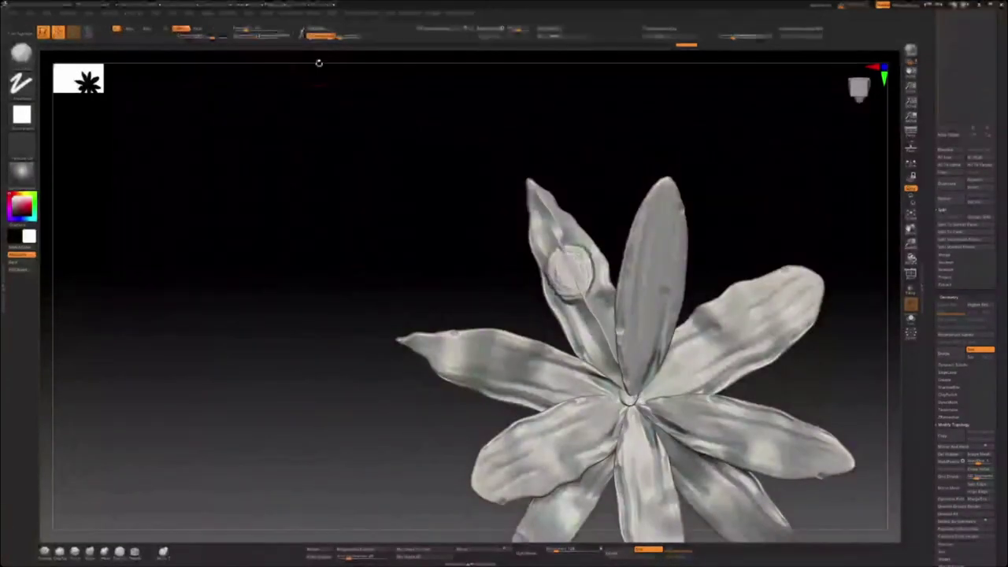
drag(317, 61, 436, 106)
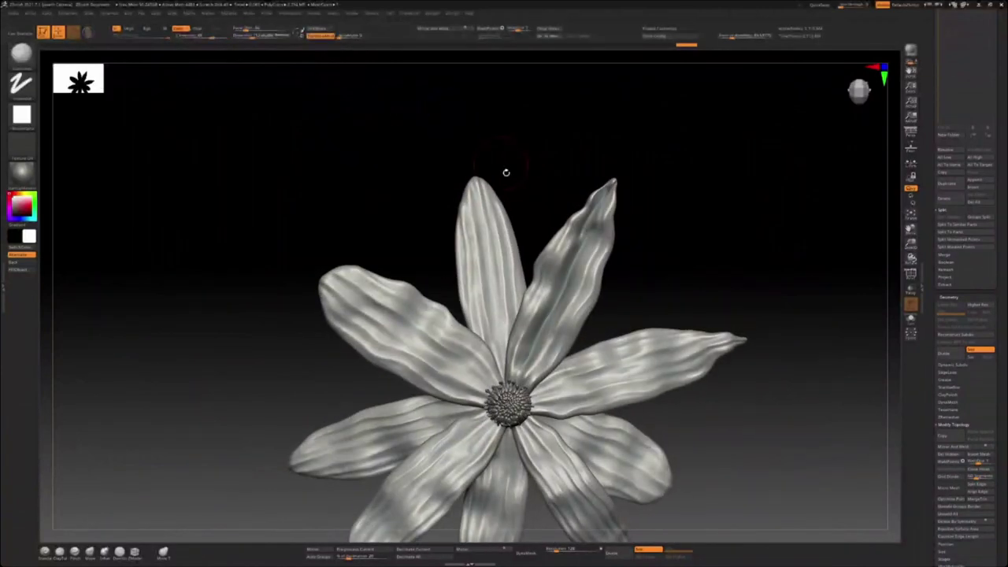
drag(731, 290, 365, 88)
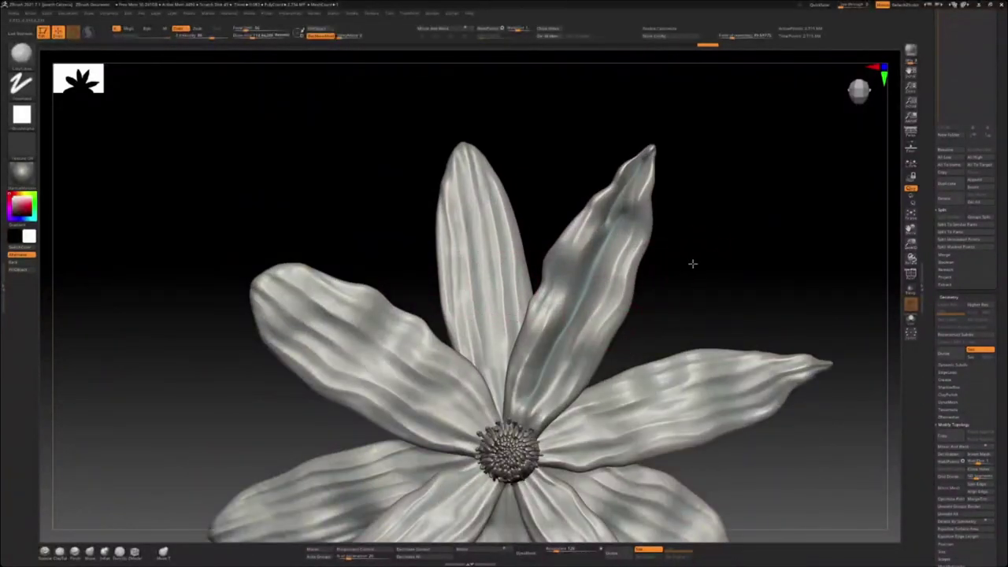
drag(693, 263, 658, 244)
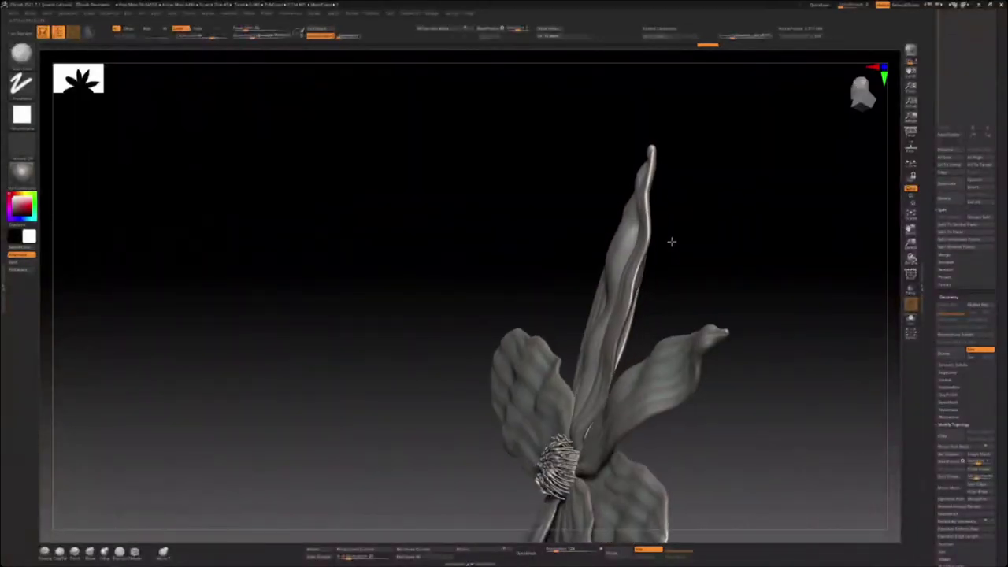